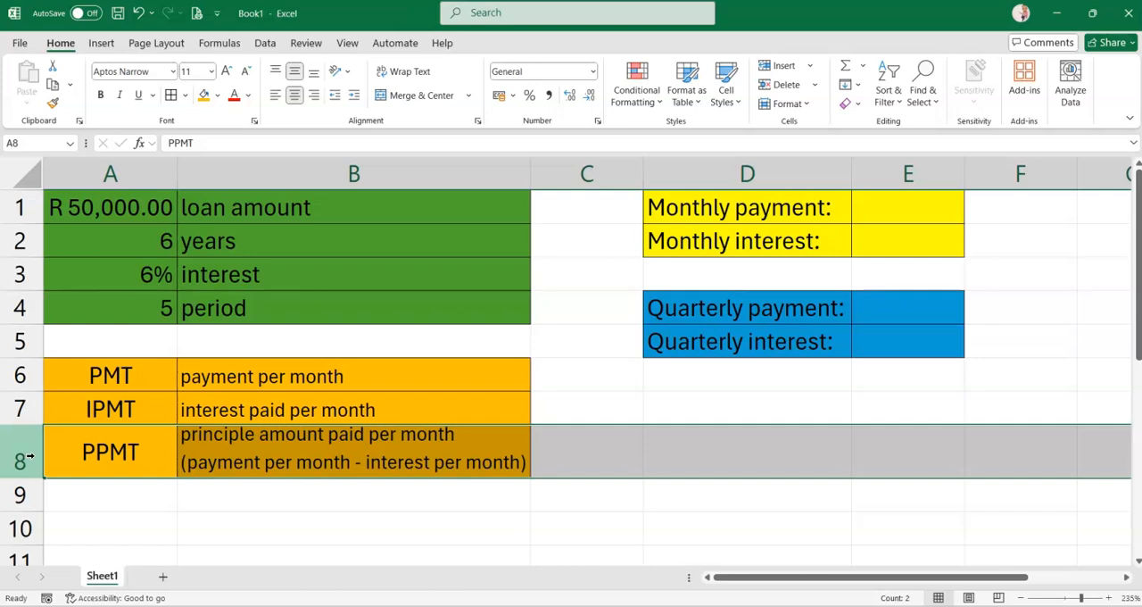
Review the loan amount, years, interest and period rows in A1:B4 that feed the payment formulas
left_click(140, 451)
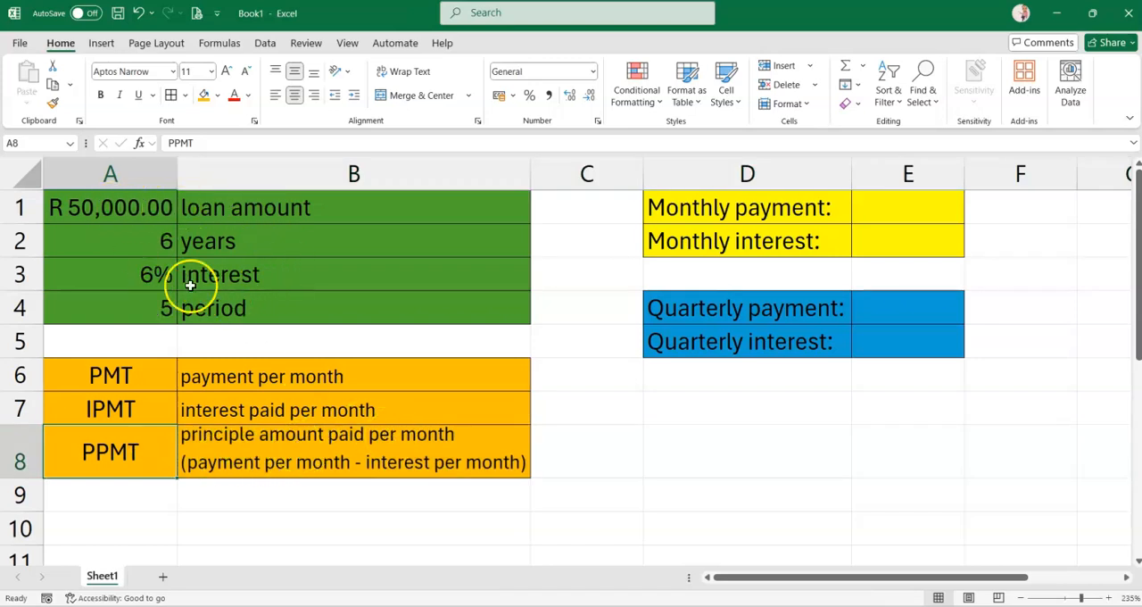
left_click(111, 208)
left_click_drag(111, 209, 244, 204)
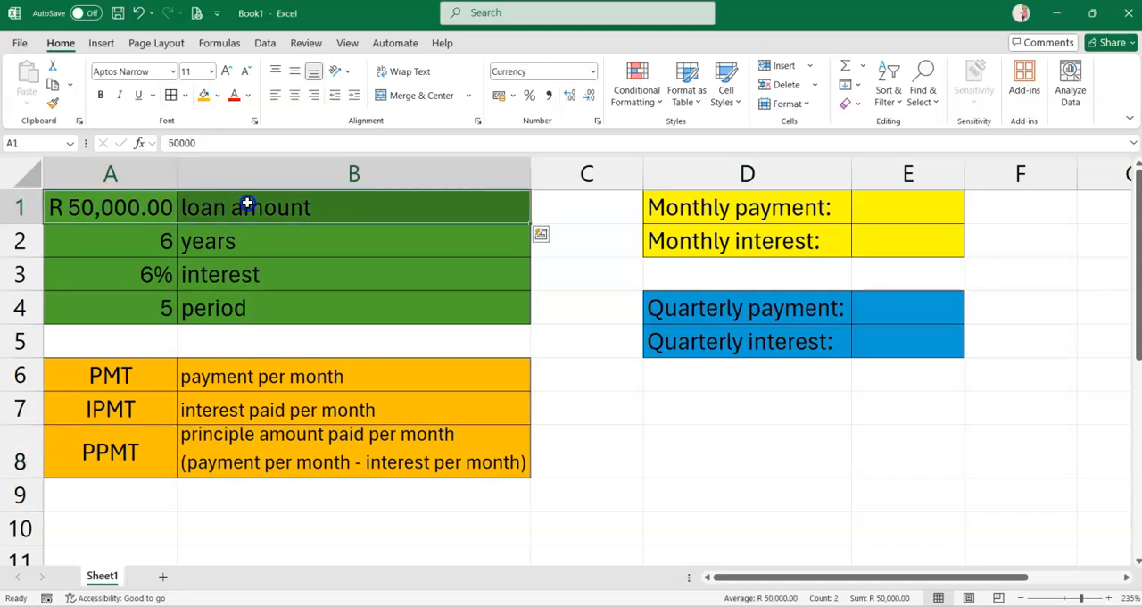
left_click_drag(158, 237, 222, 242)
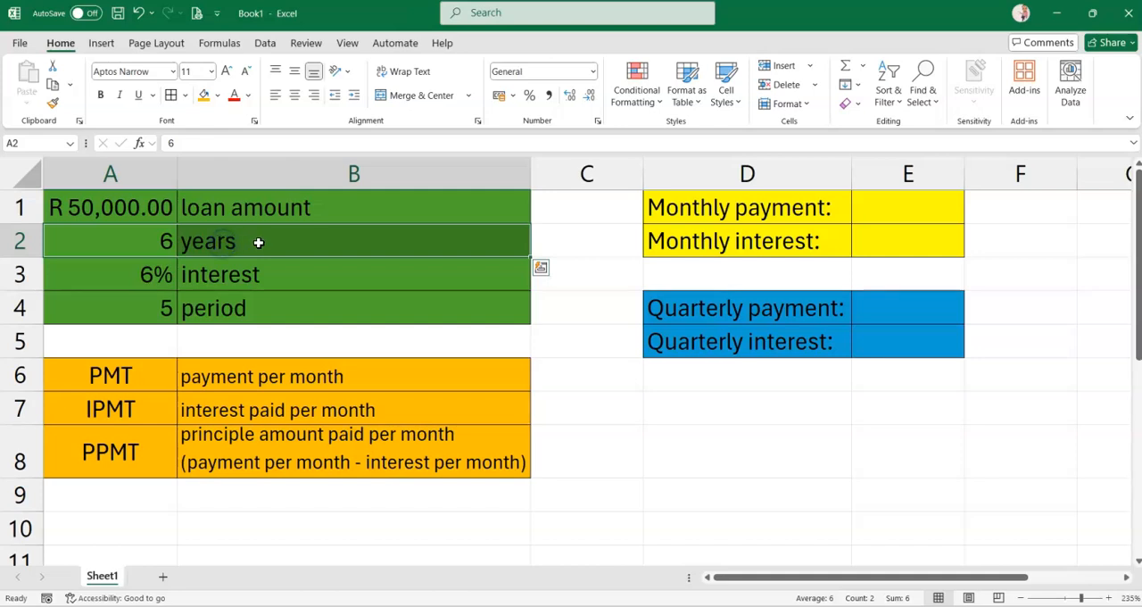
left_click_drag(125, 286, 255, 281)
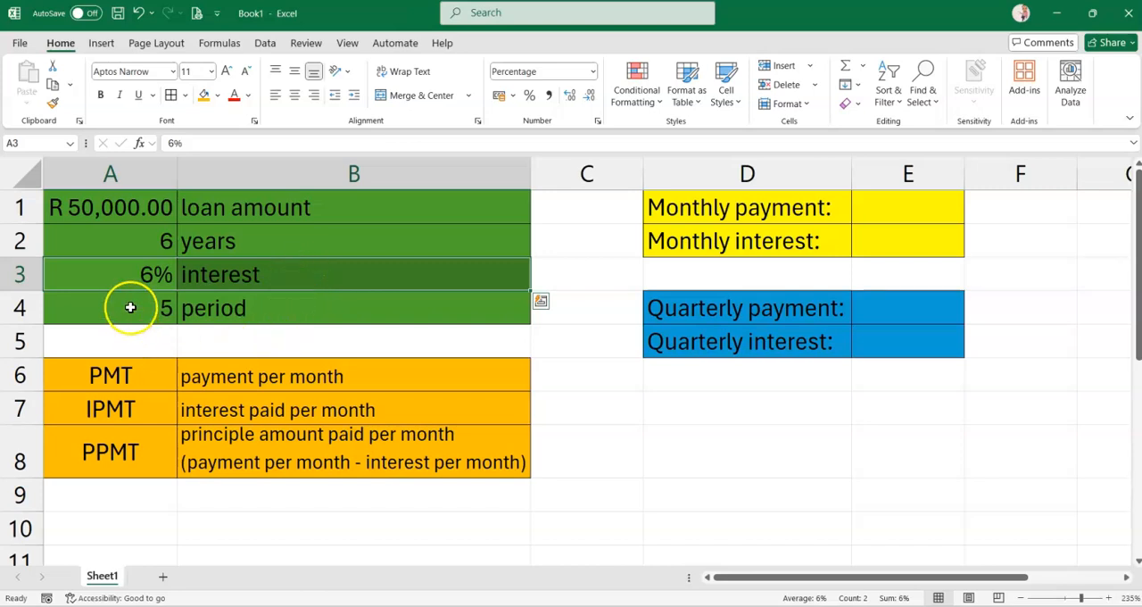
left_click(168, 307)
left_click_drag(167, 307, 255, 309)
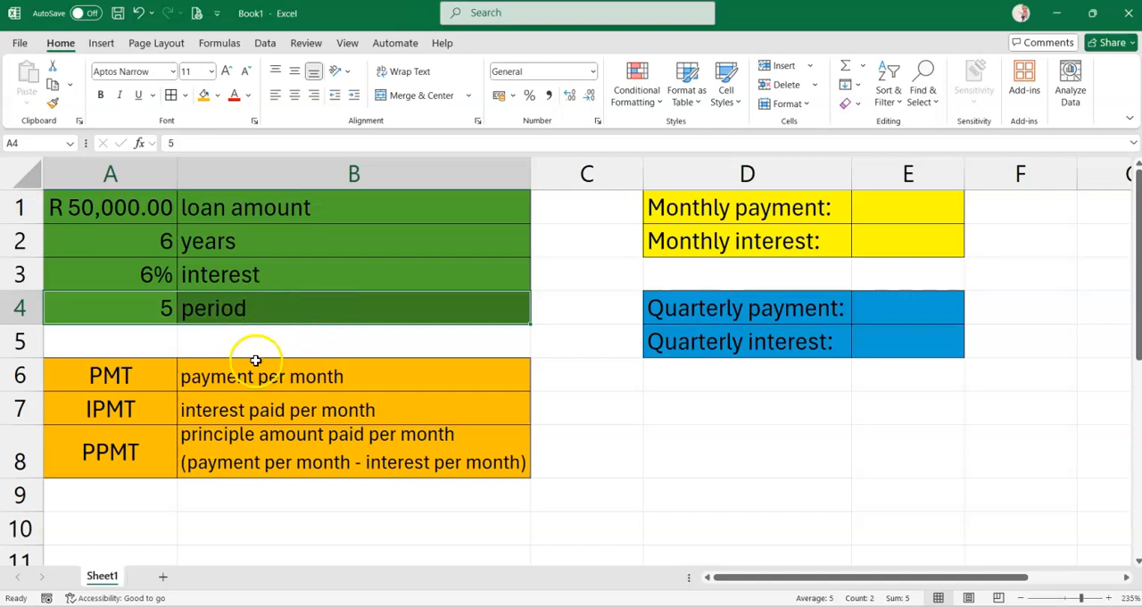
left_click(230, 343)
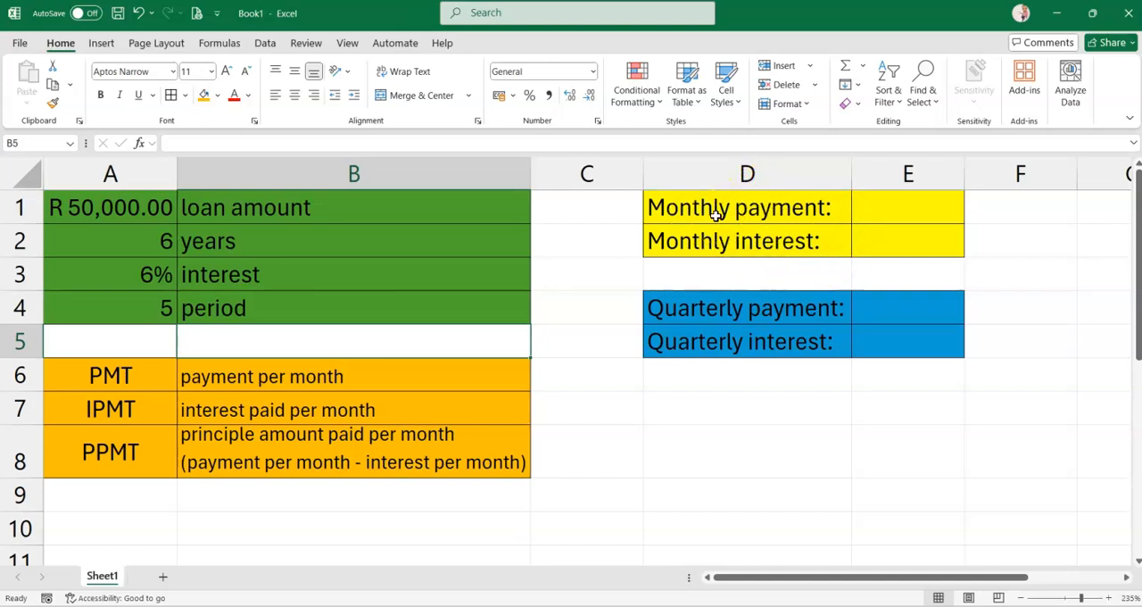
Calculate the monthly payment in E1 with the formula =PMT(A3/12,A2*12,-A1)
left_click(909, 207)
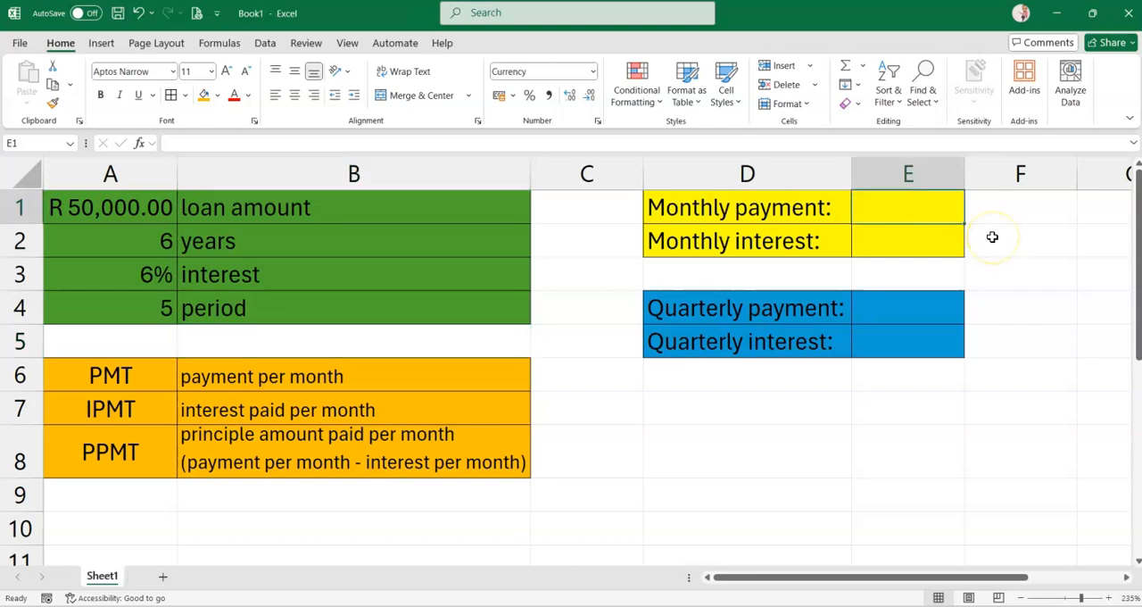
type("=PM")
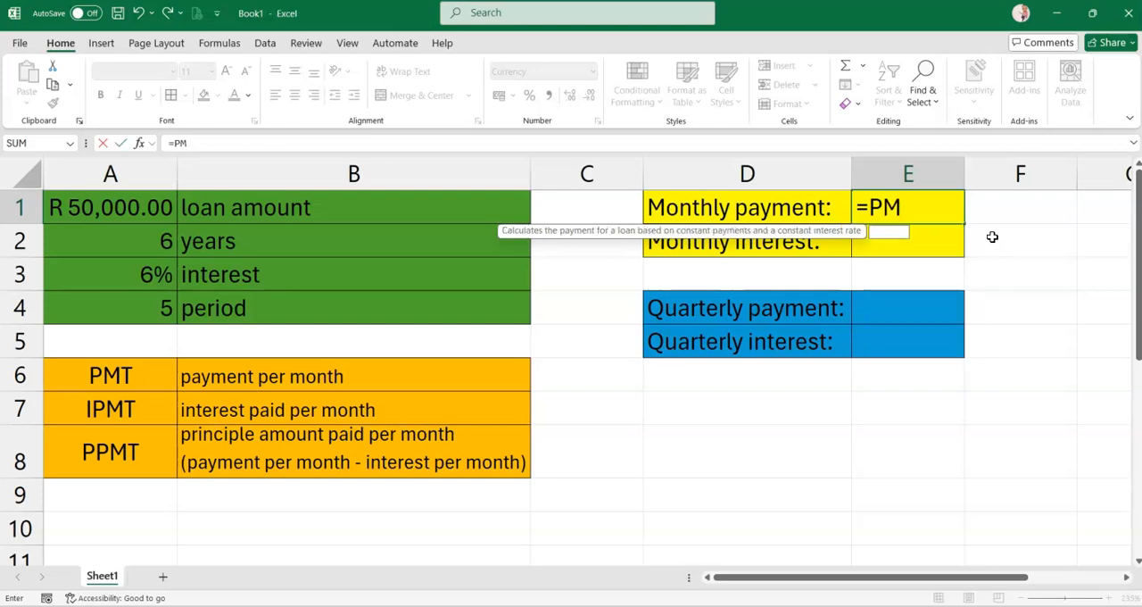
type("T(")
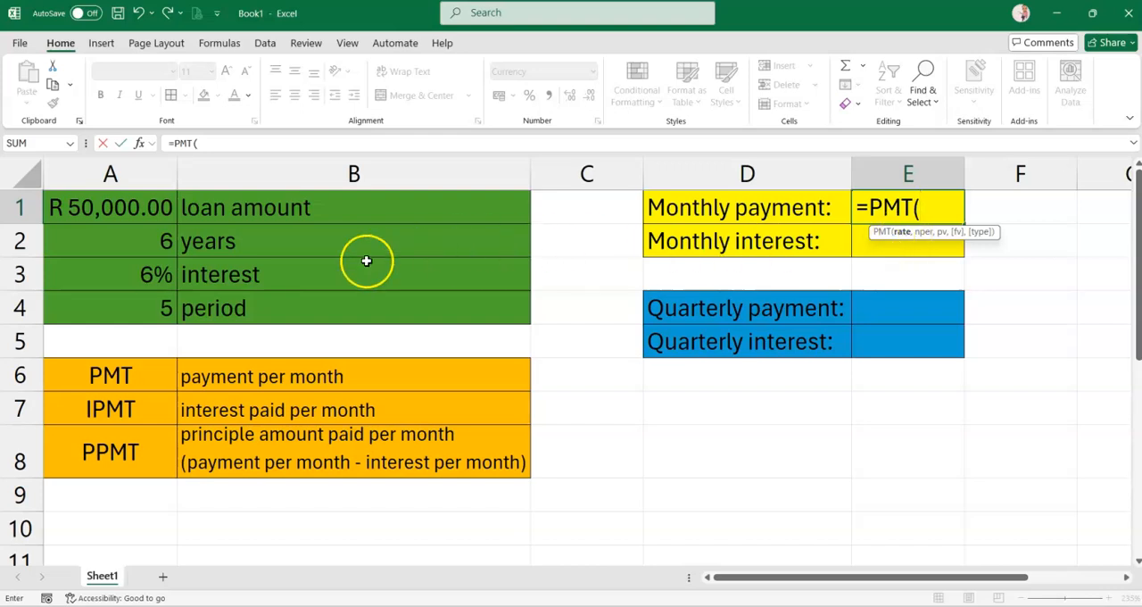
left_click(107, 279)
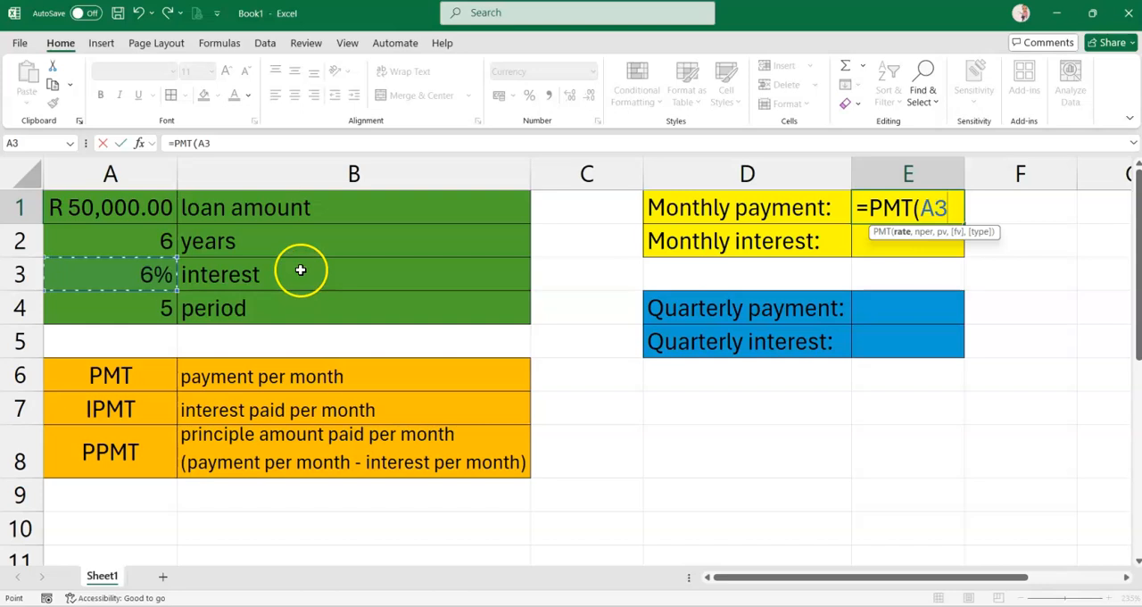
type("/12")
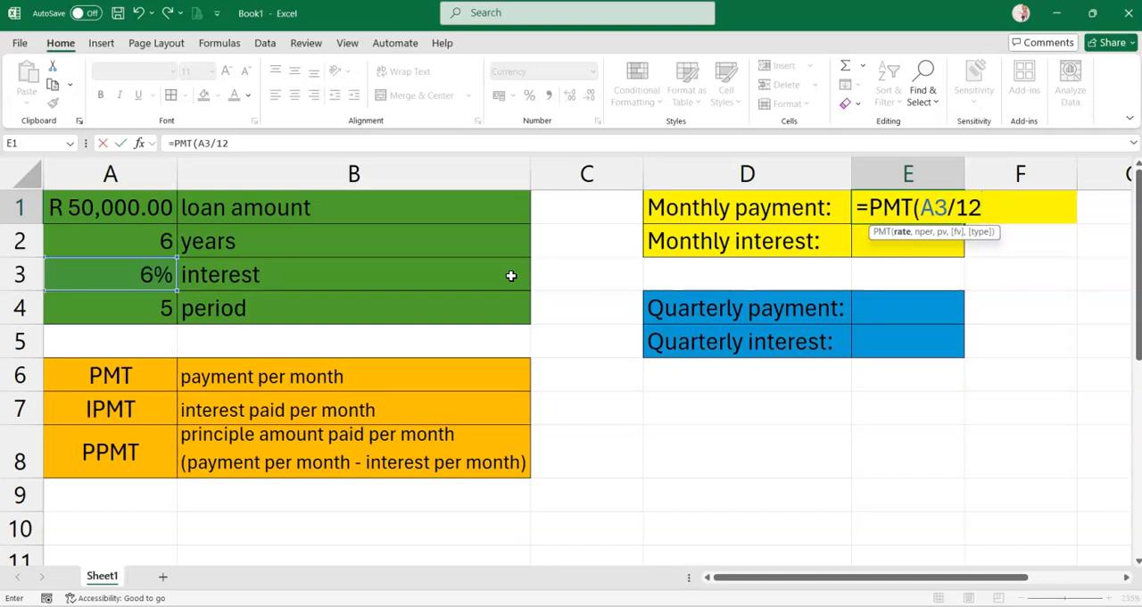
type(",")
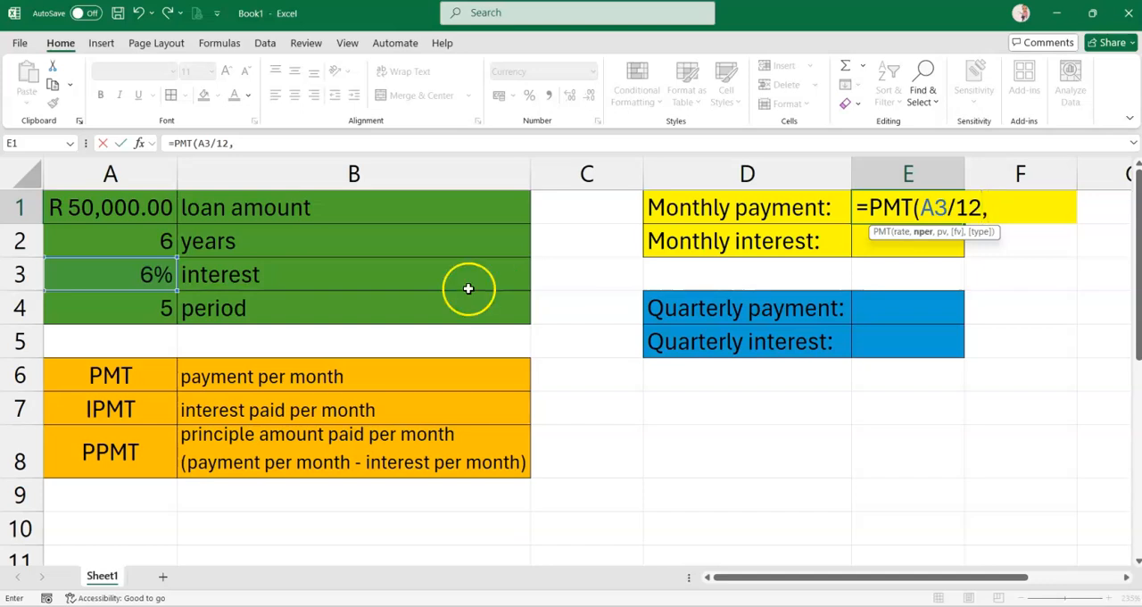
left_click(135, 242)
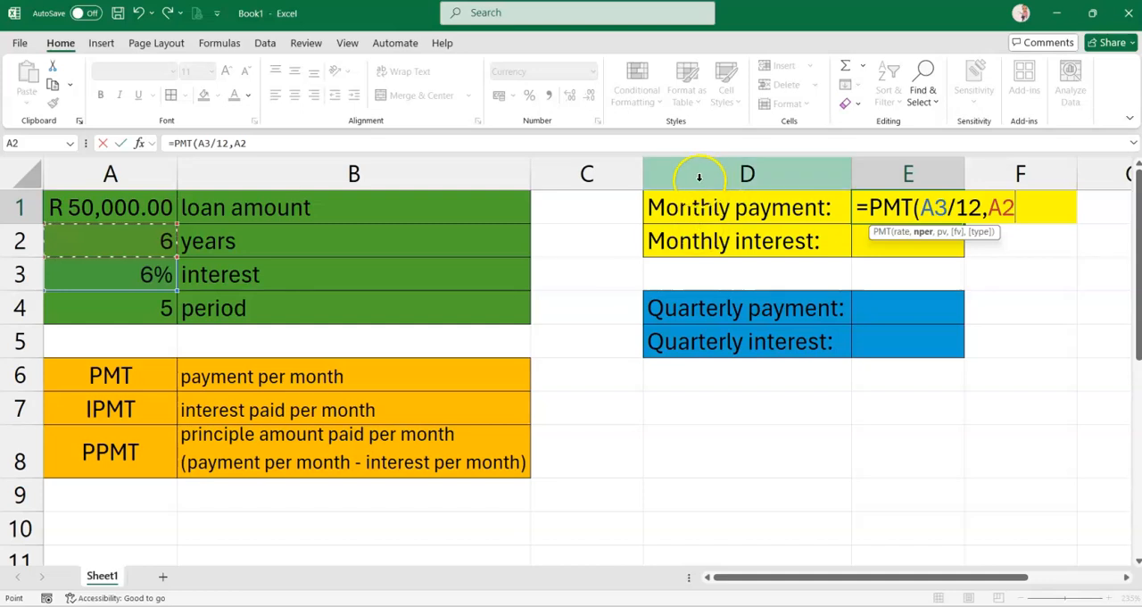
type("*12")
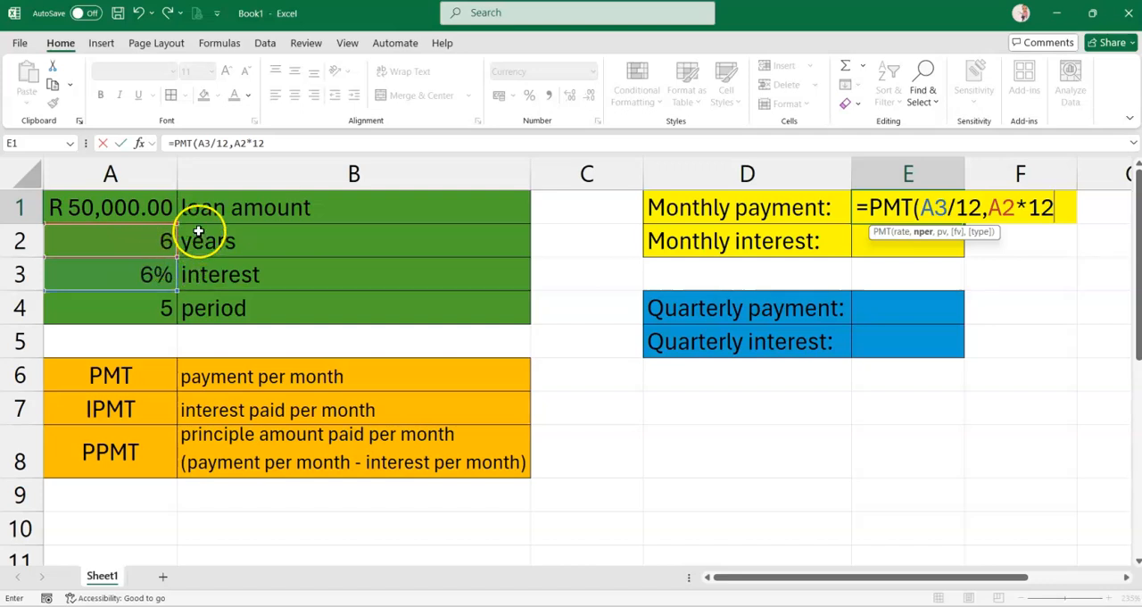
type(",-")
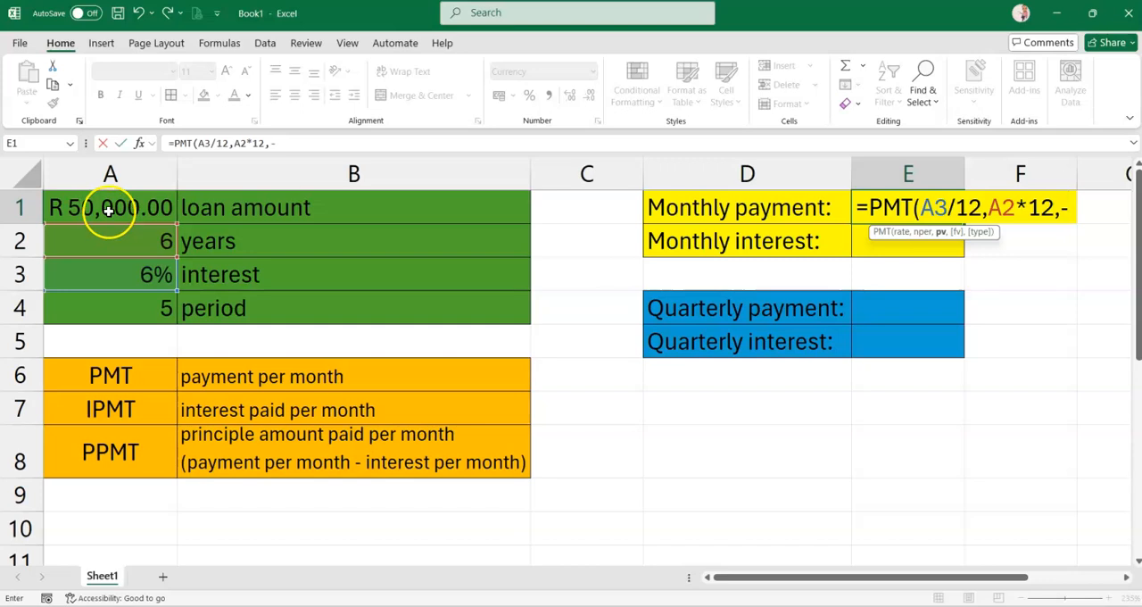
left_click(103, 206)
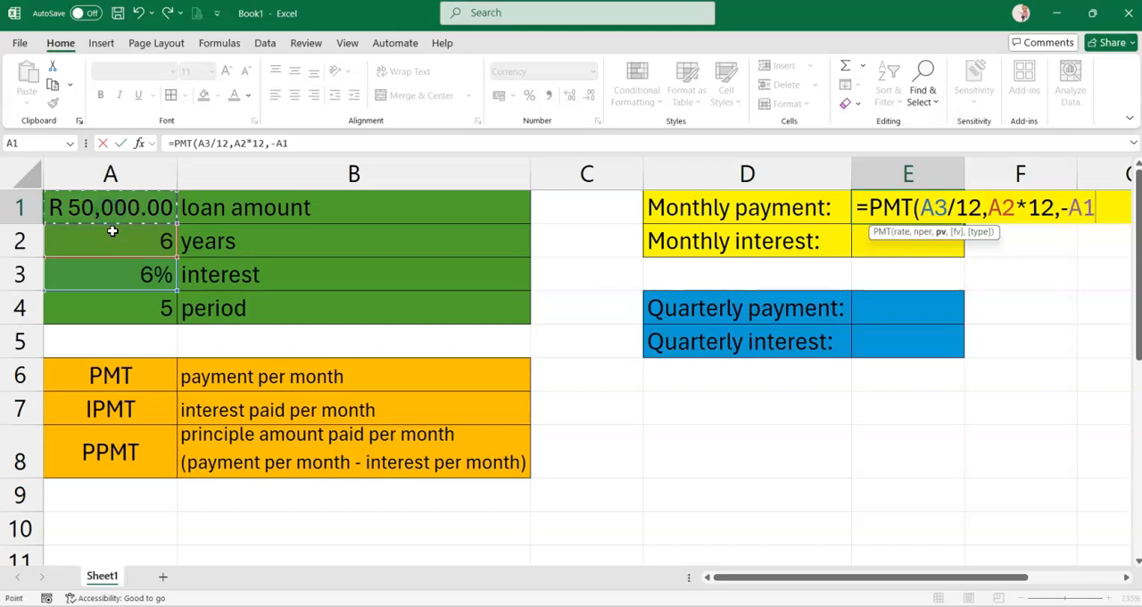
key("Return")
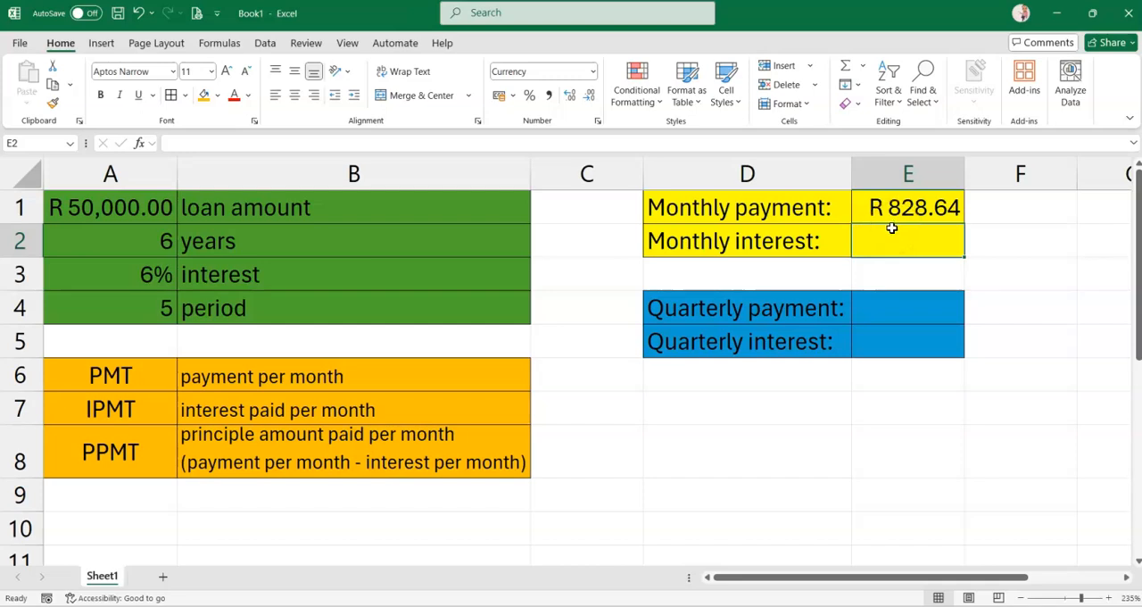
Review the PMT formula in the monthly payment cell and the period row of the loan data
double_click(887, 209)
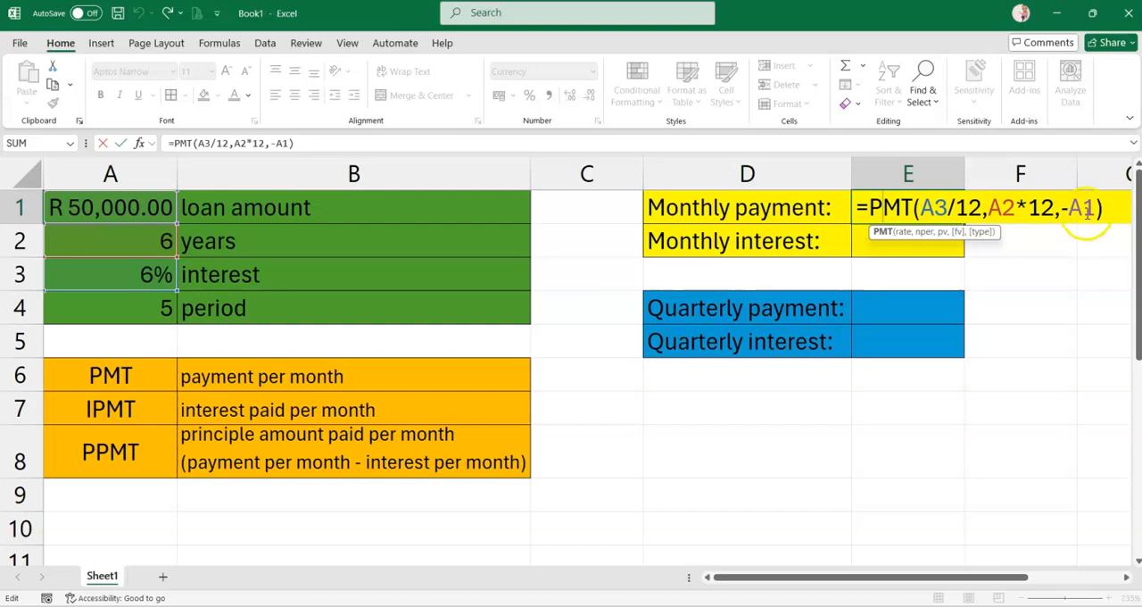
key("Return")
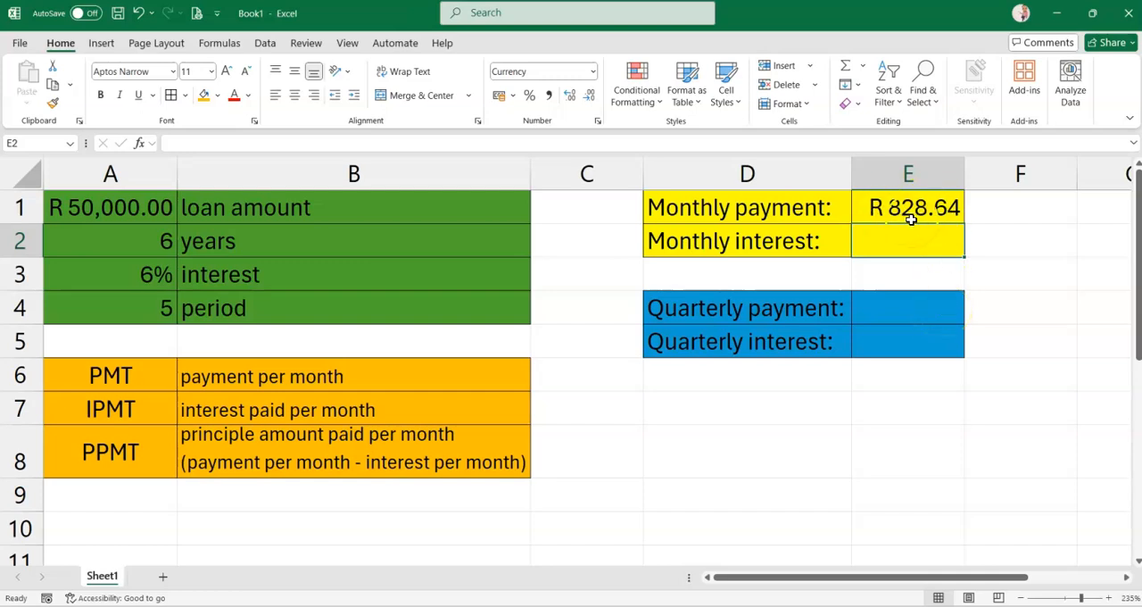
left_click(948, 227)
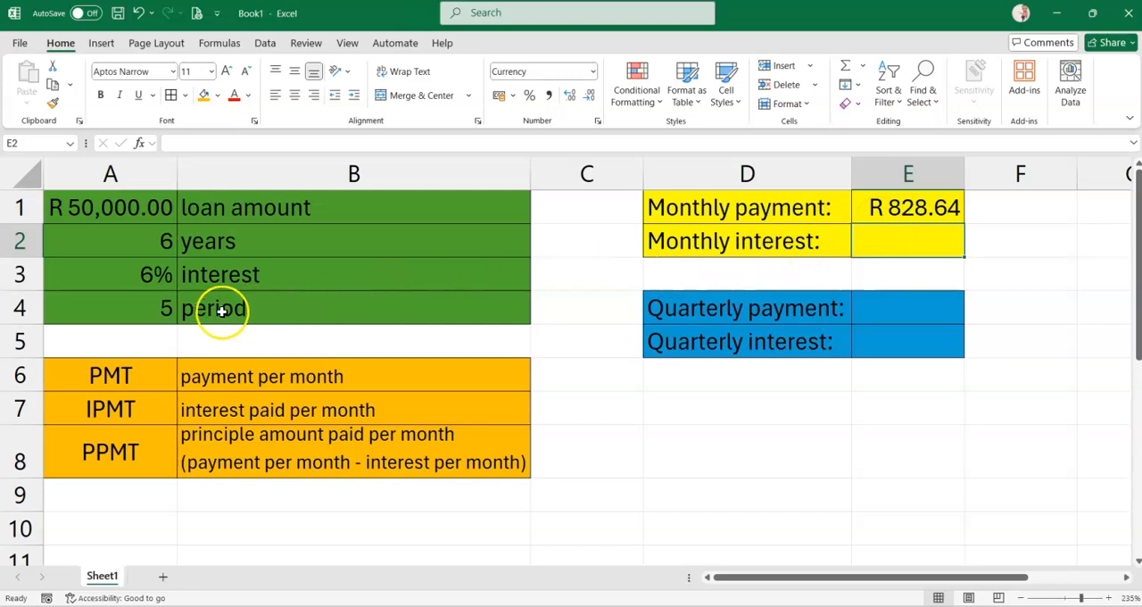
left_click(130, 311)
left_click_drag(131, 311, 314, 313)
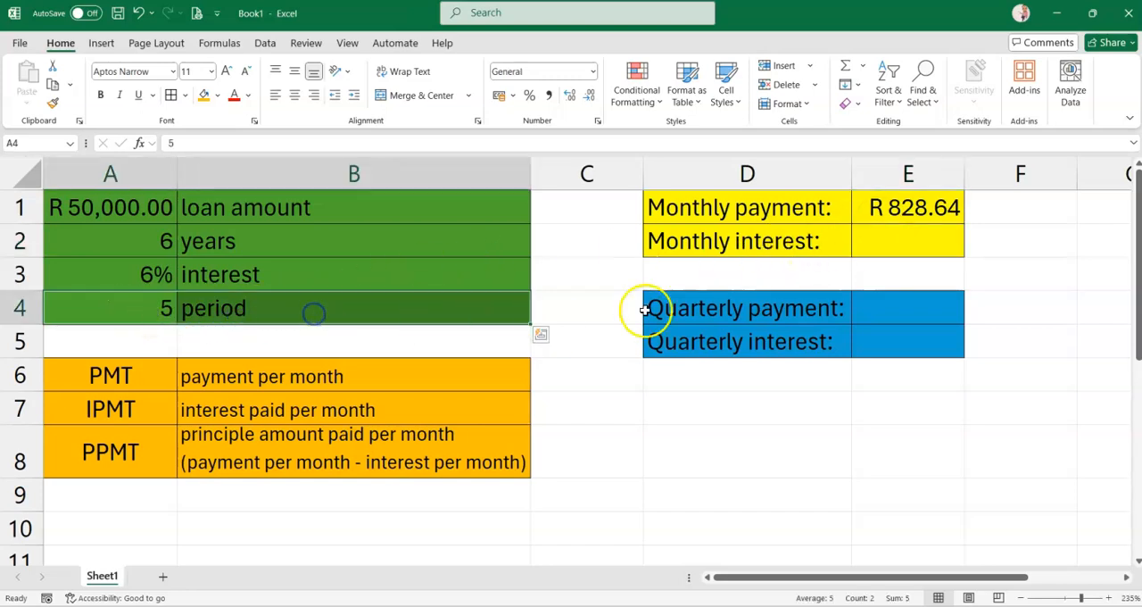
Calculate the monthly interest in E2 with =IPMT(A3/12,5,A2*12,-A1), entering the period as the number 5 instead of a cell reference
left_click(915, 241)
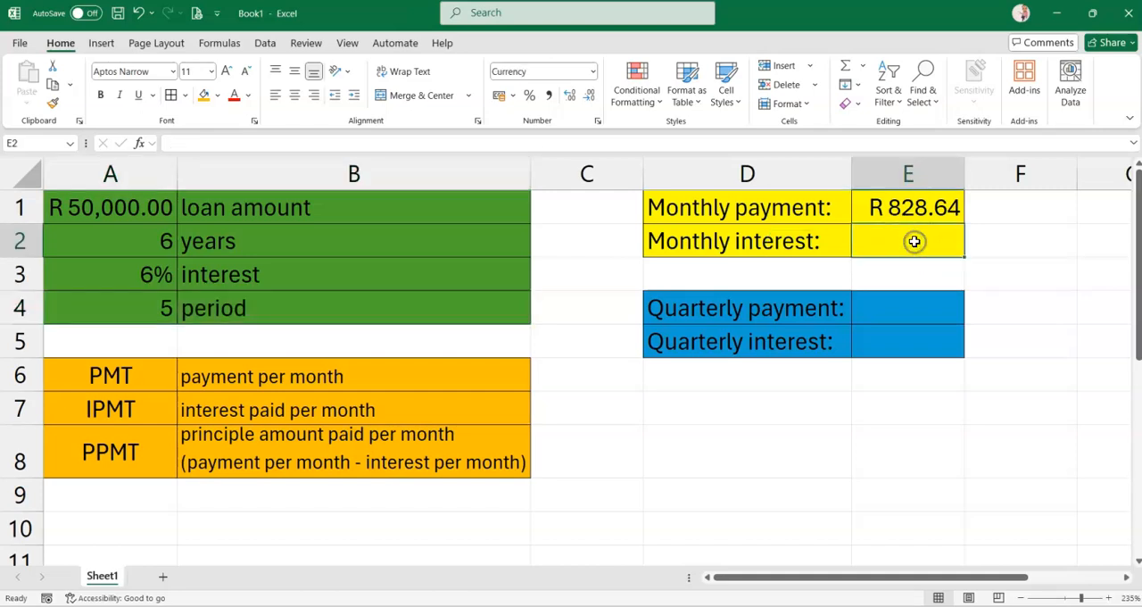
type("=")
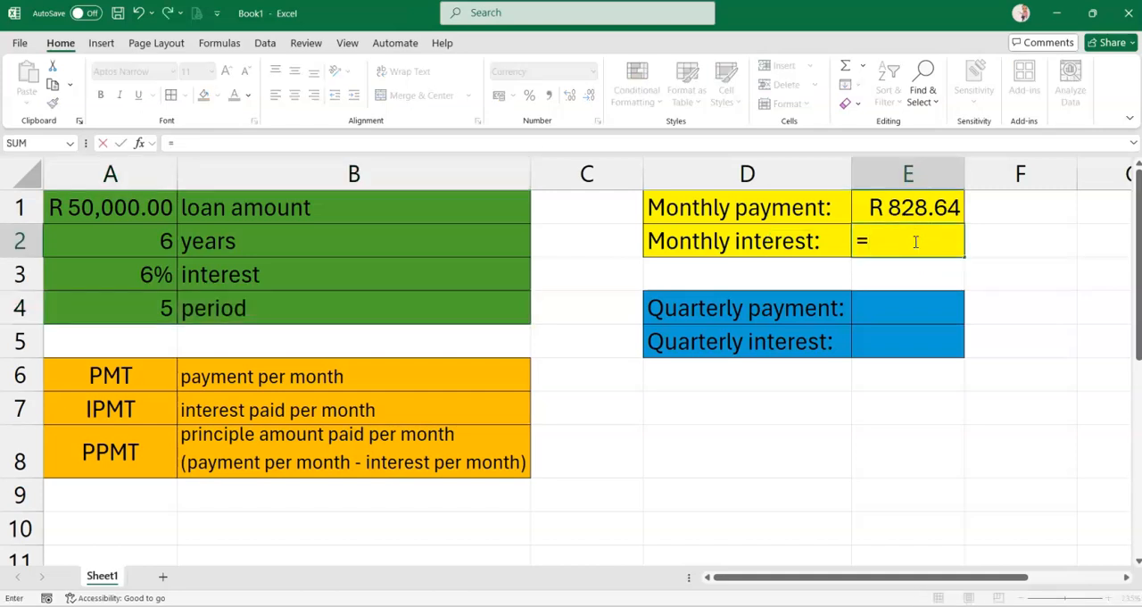
type("IPMT")
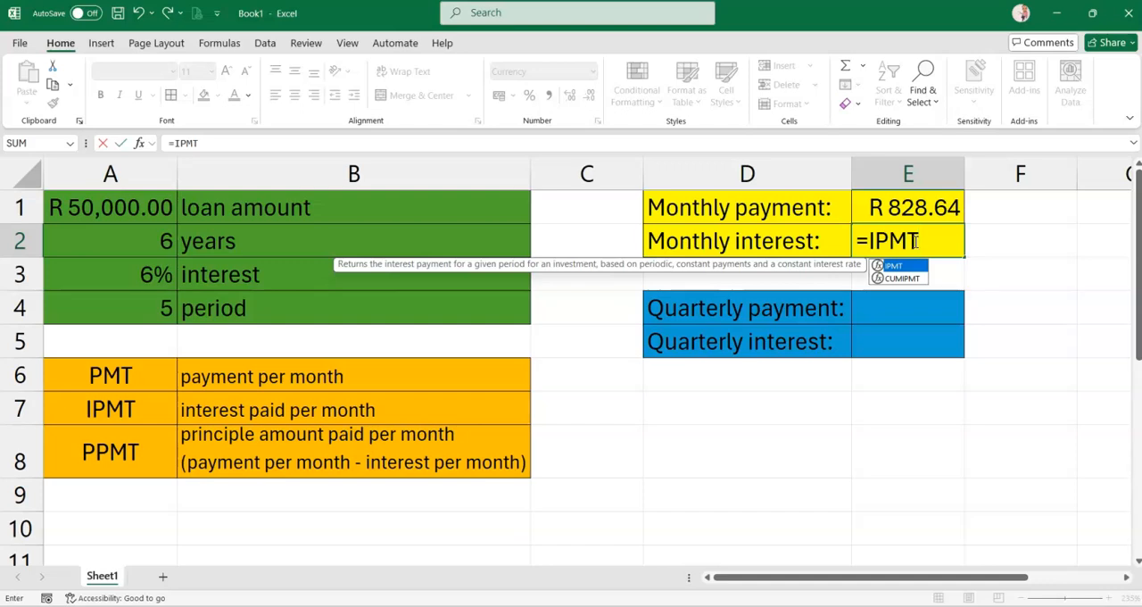
type("(")
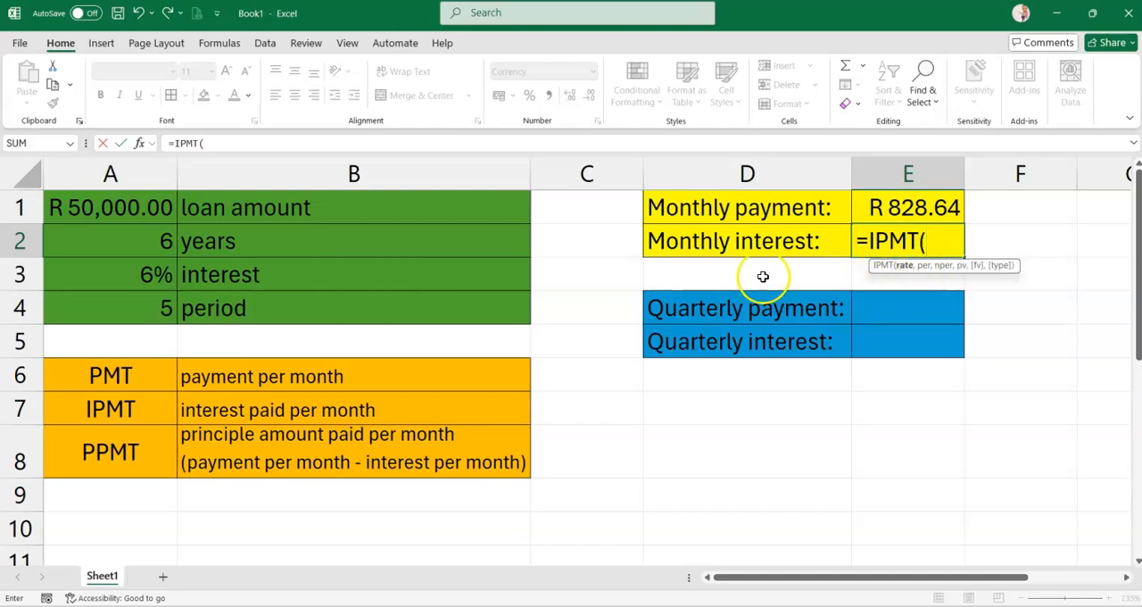
left_click(131, 279)
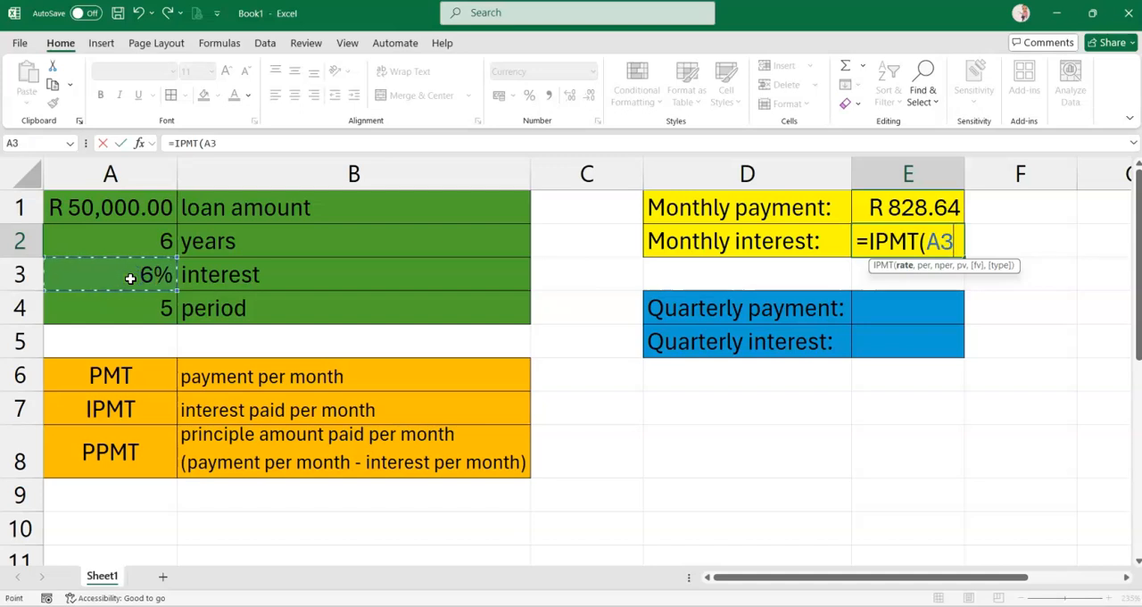
type("/12,")
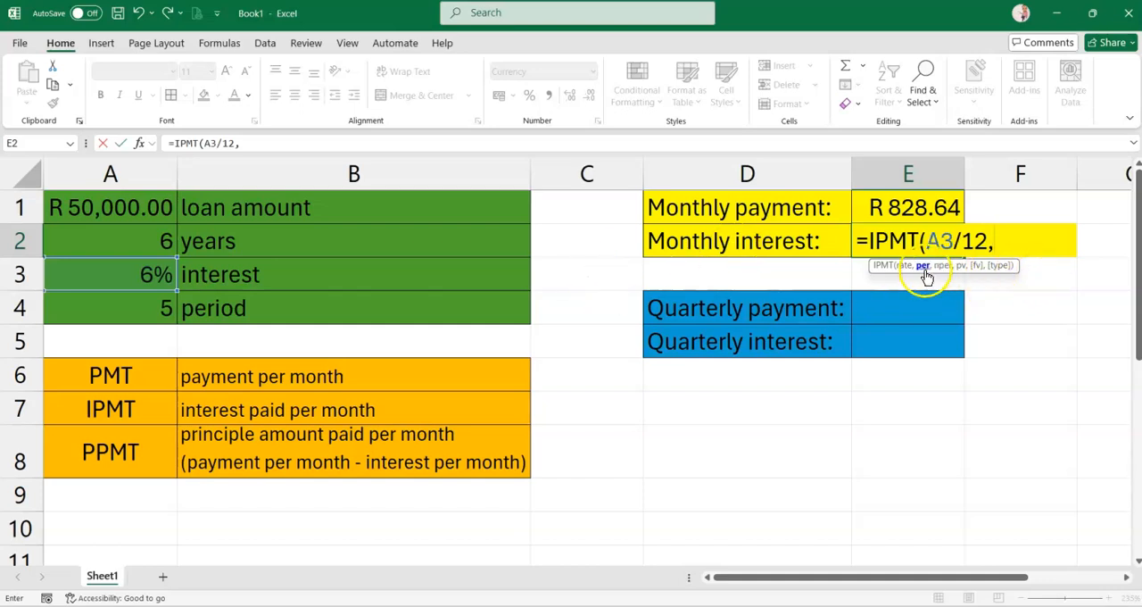
left_click(130, 309)
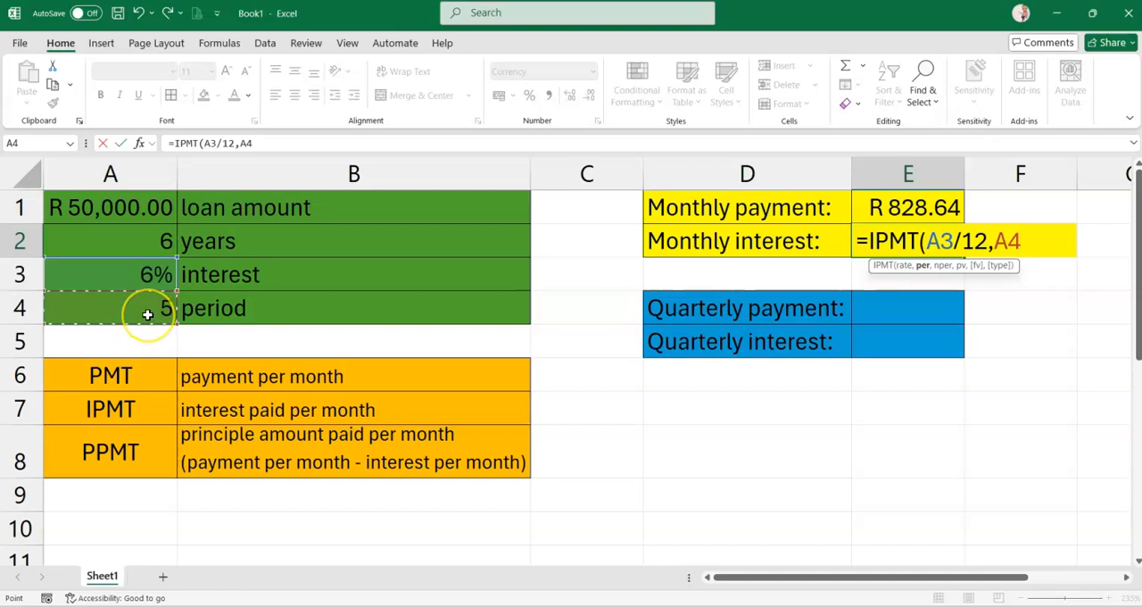
key("BackSpace")
key("BackSpace")
type("5")
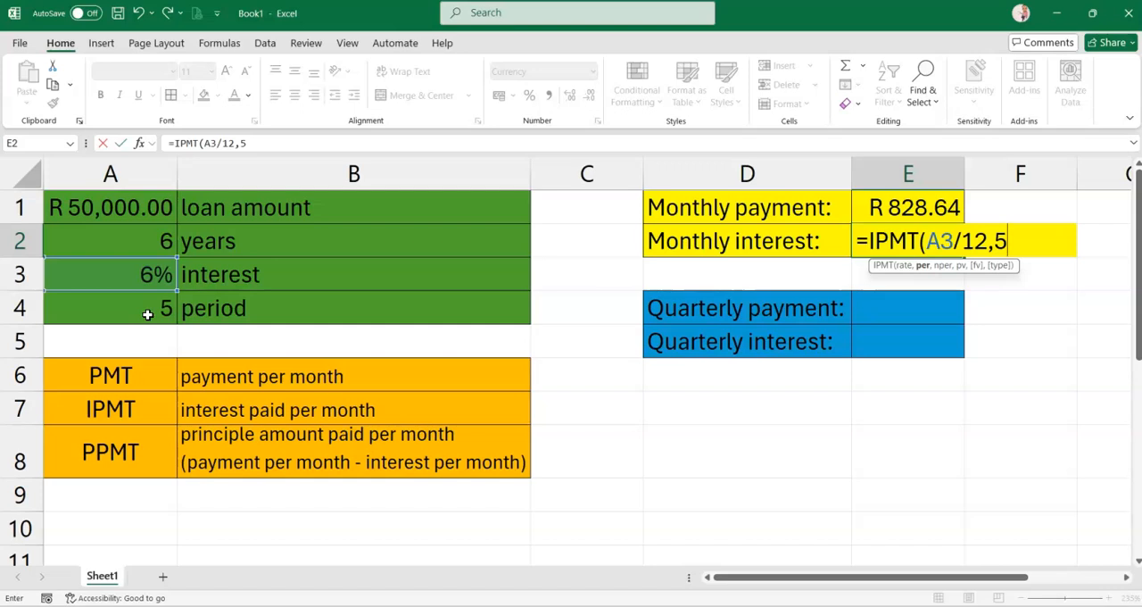
type(",")
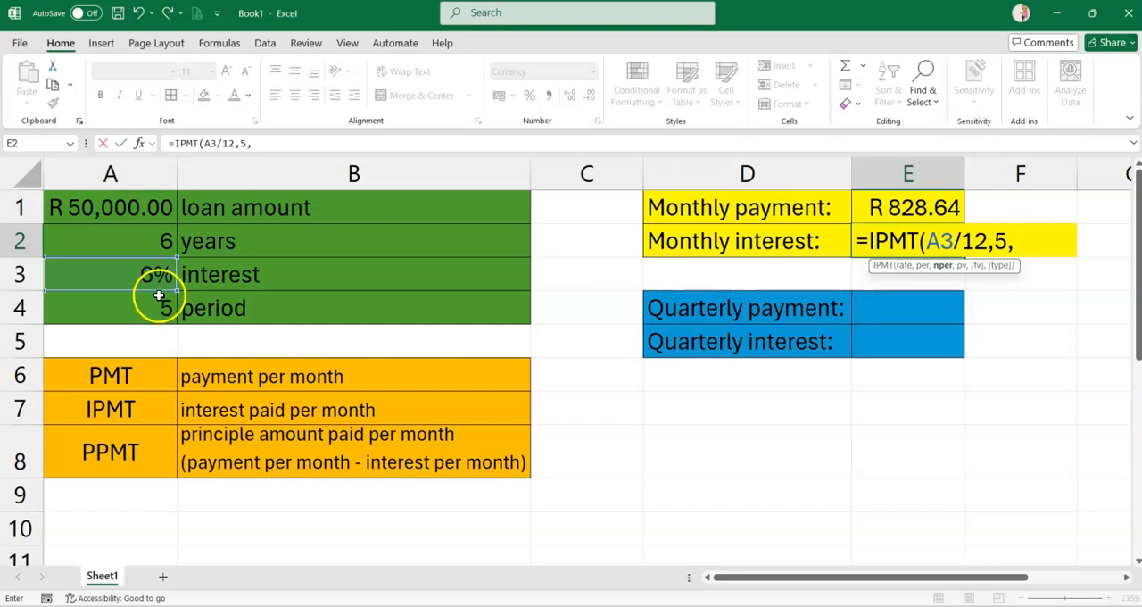
left_click(130, 242)
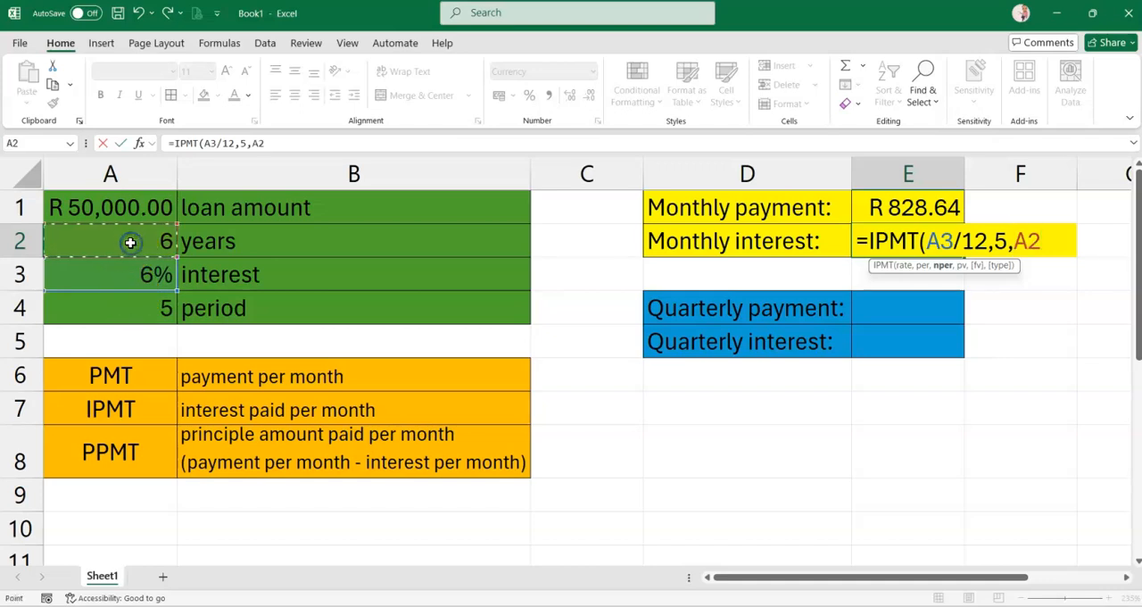
type("*12")
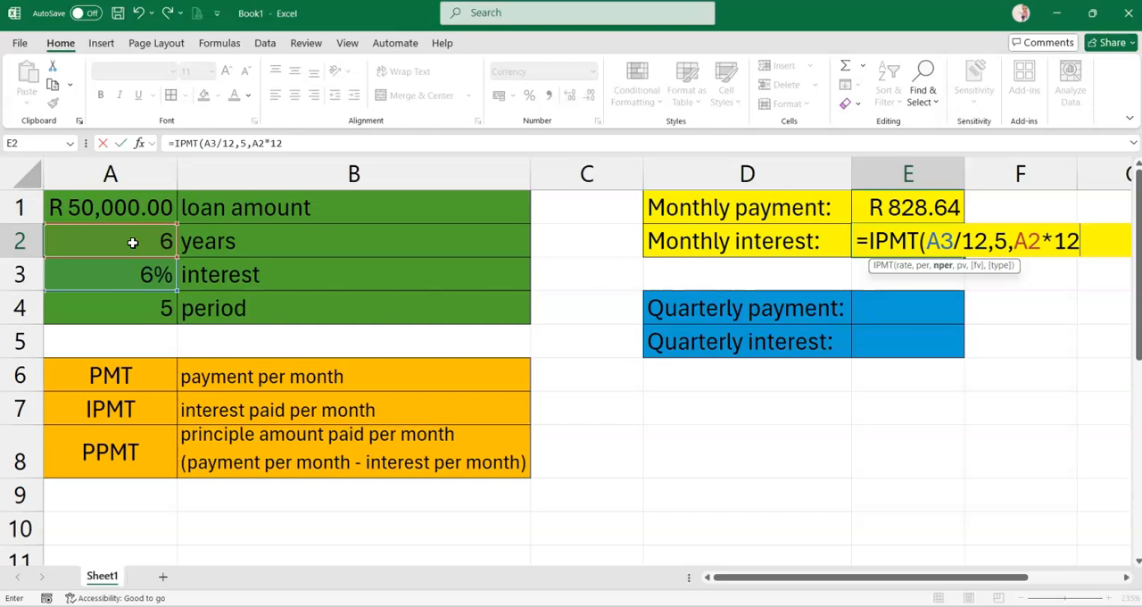
type(",-")
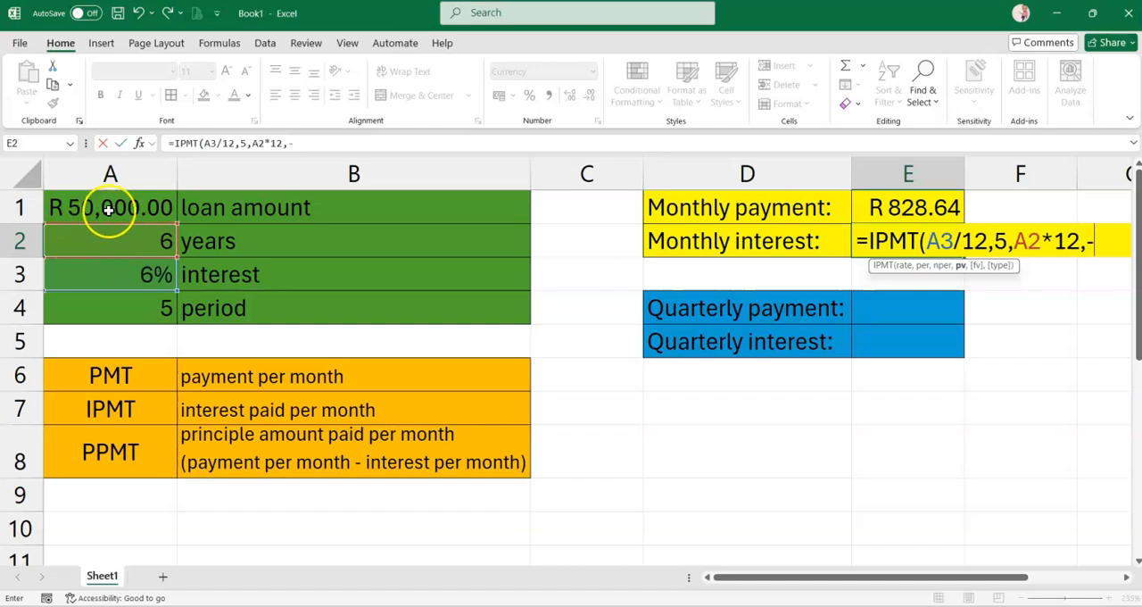
left_click(109, 209)
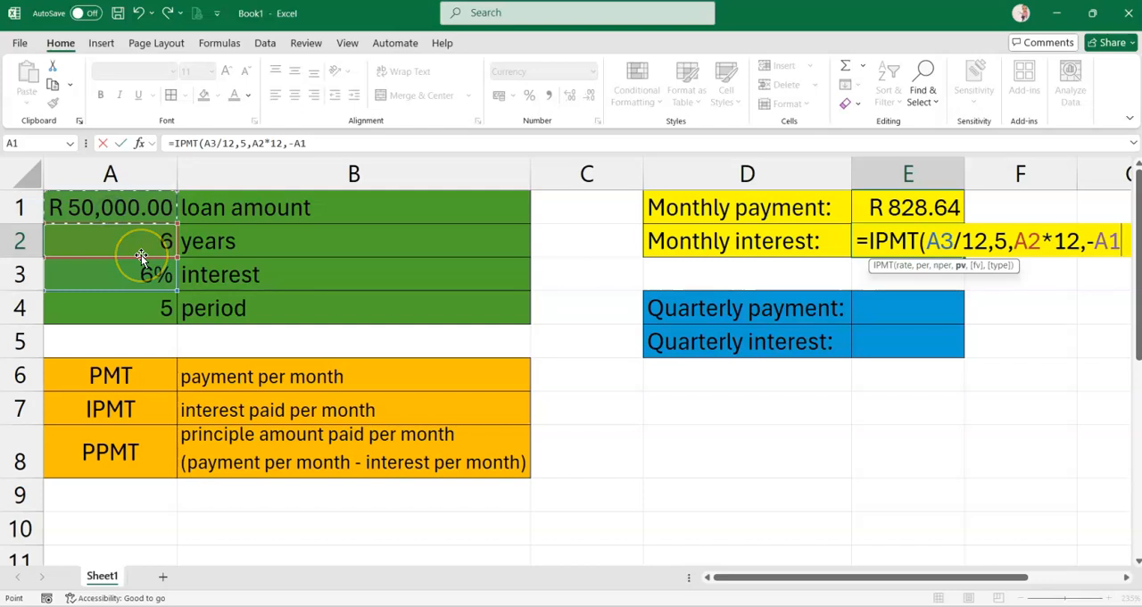
key("Return")
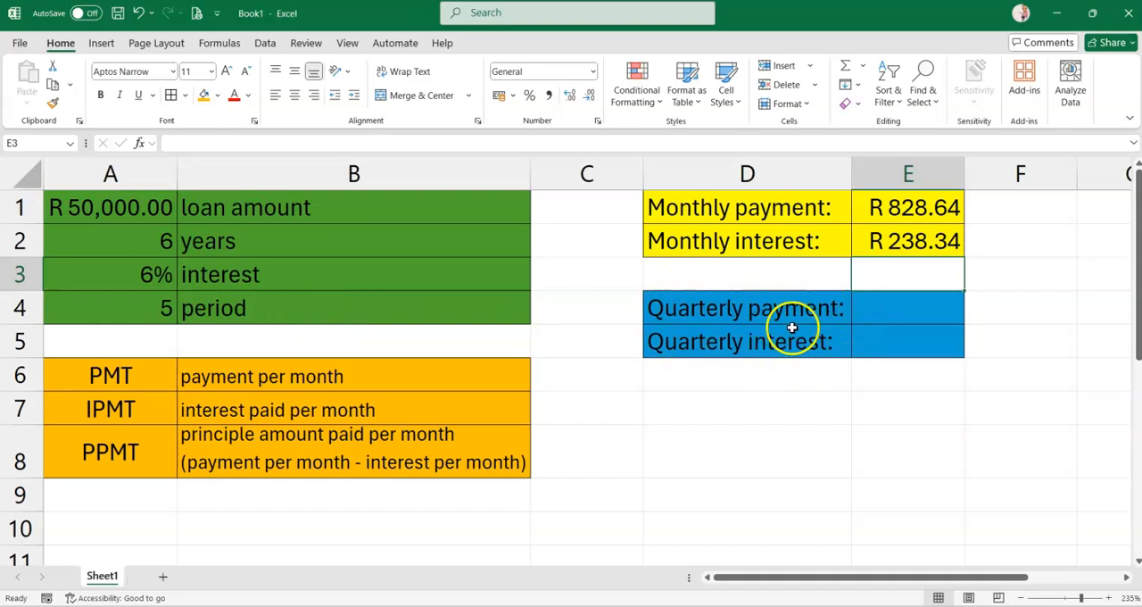
Calculate the monthly principal portion in E8 with the formula =PPMT(A3/12,5,A2*12,-A1), entering the period as the number 5
left_click(22, 457)
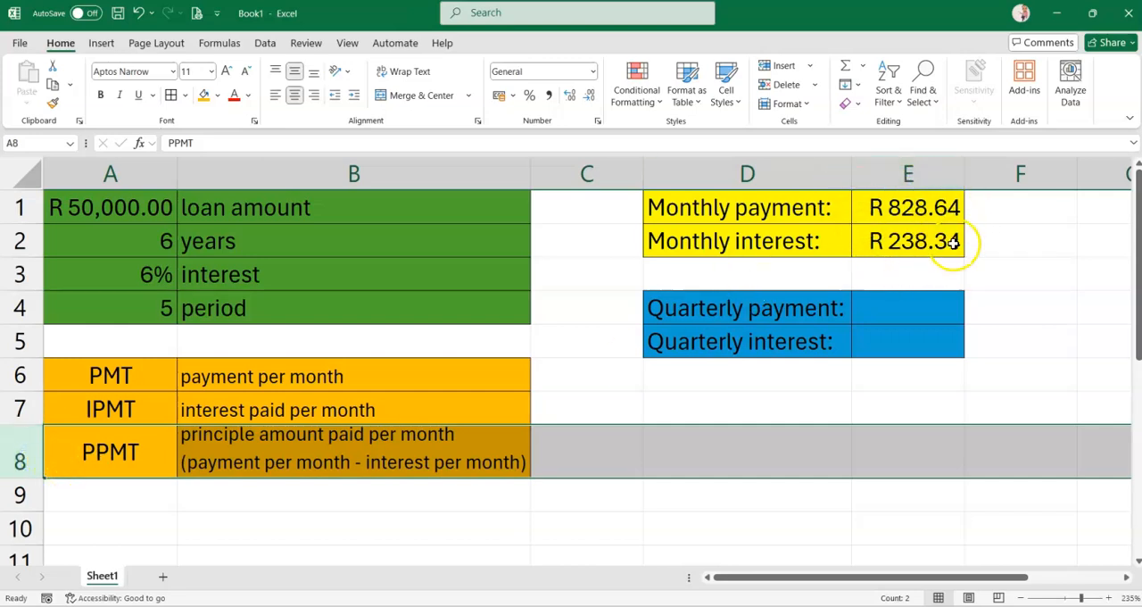
left_click(667, 454)
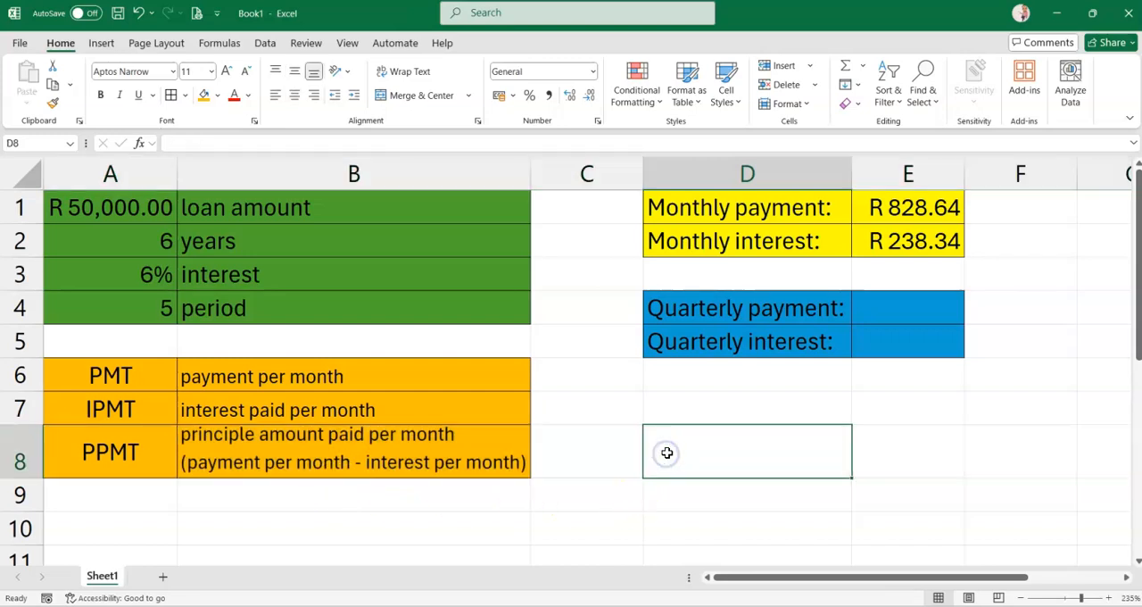
left_click(861, 459)
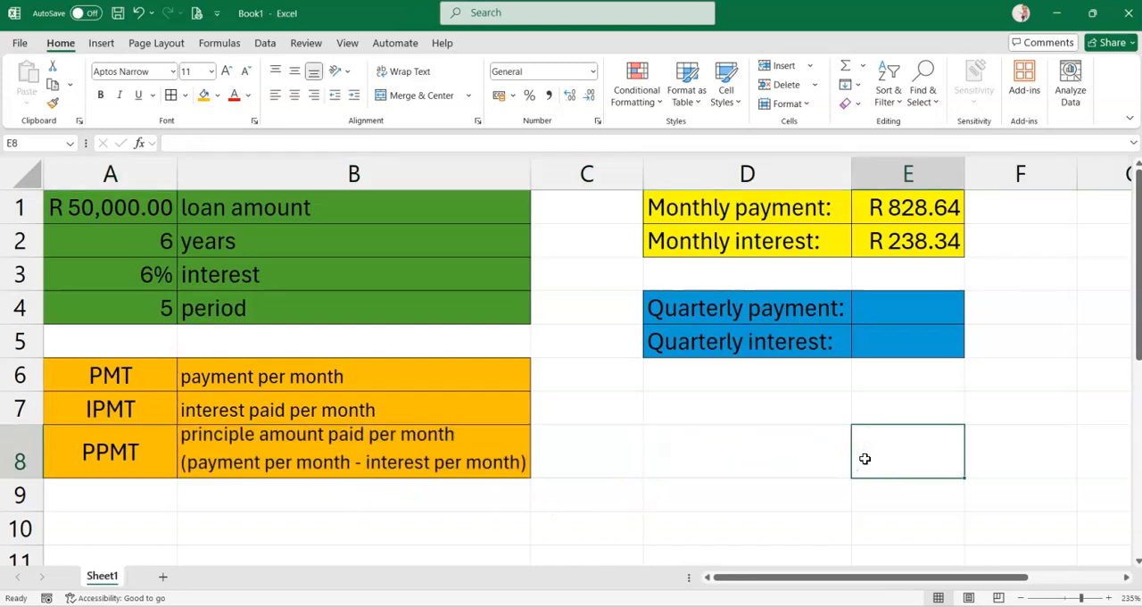
type("=")
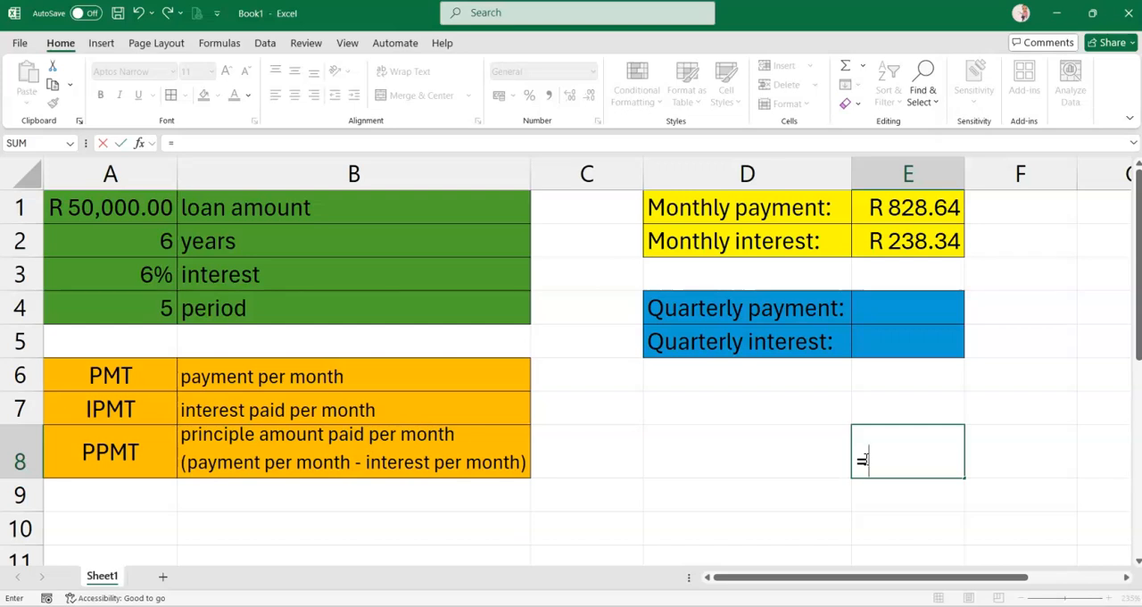
type("PPMT(")
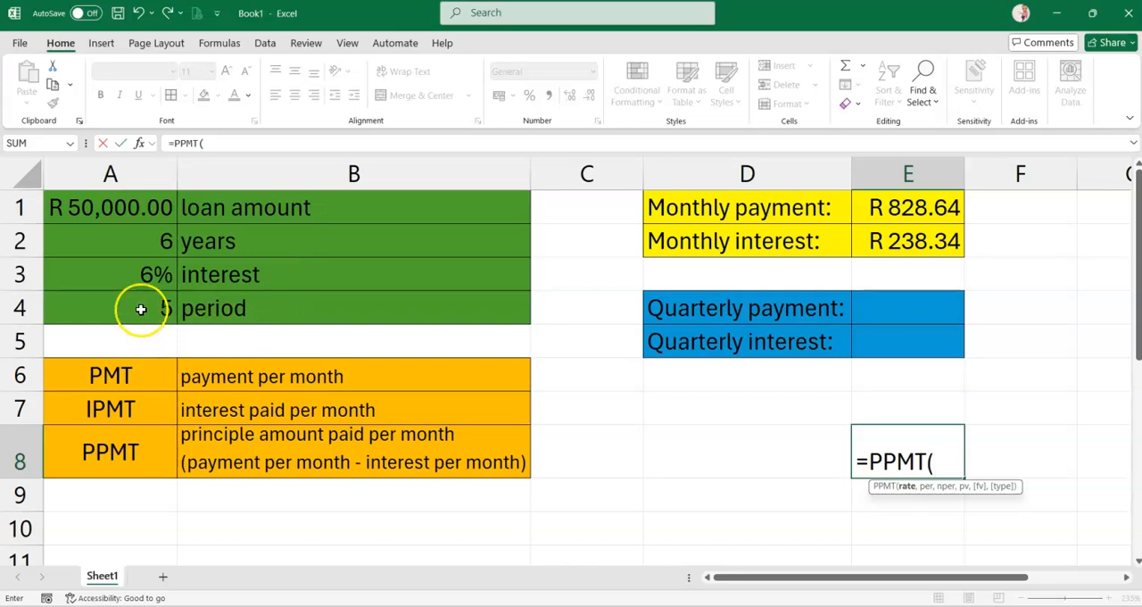
left_click(142, 277)
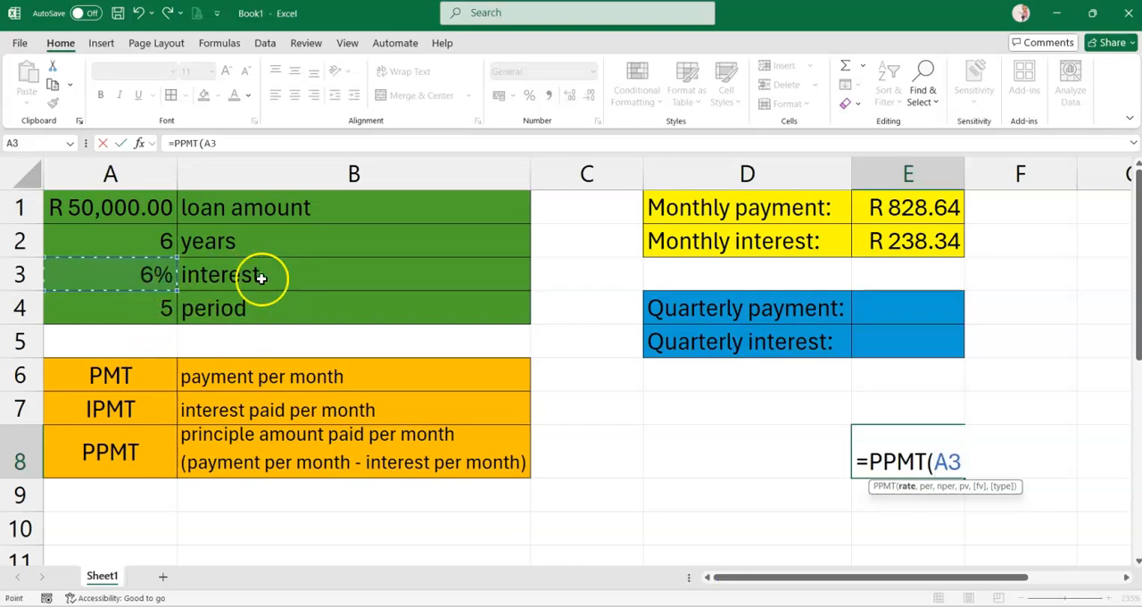
type("/12")
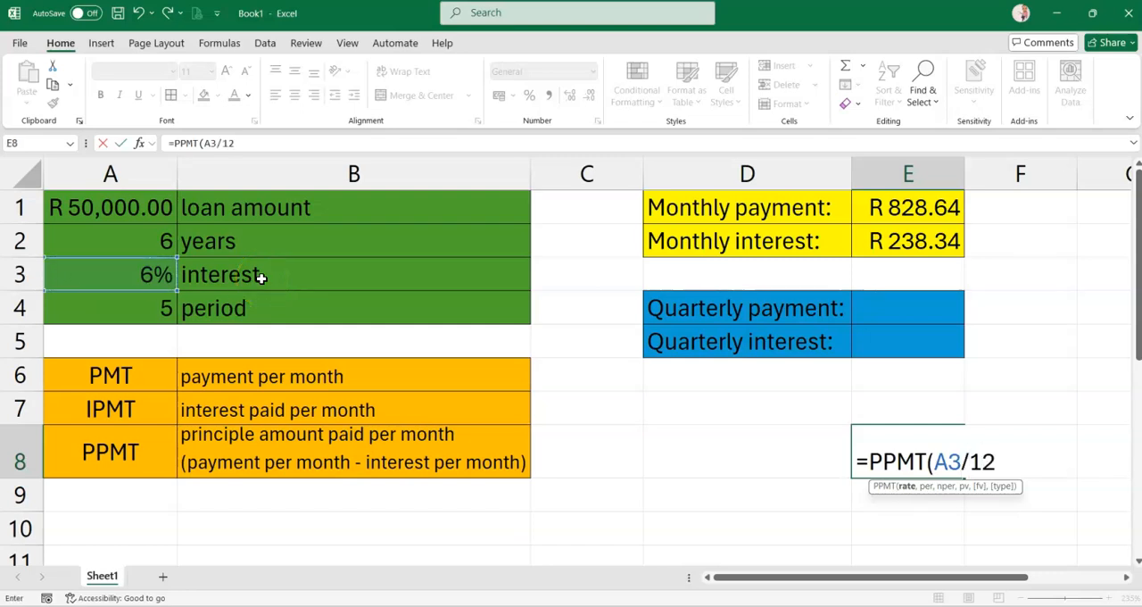
type(",")
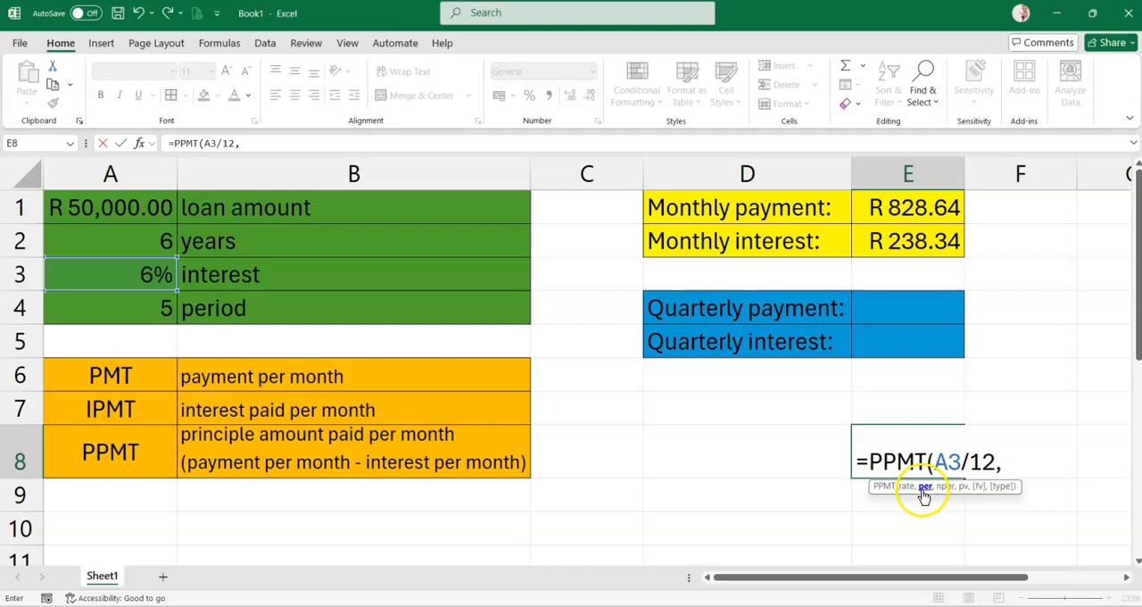
left_click(130, 310)
key("BackSpace")
key("BackSpace")
type("5")
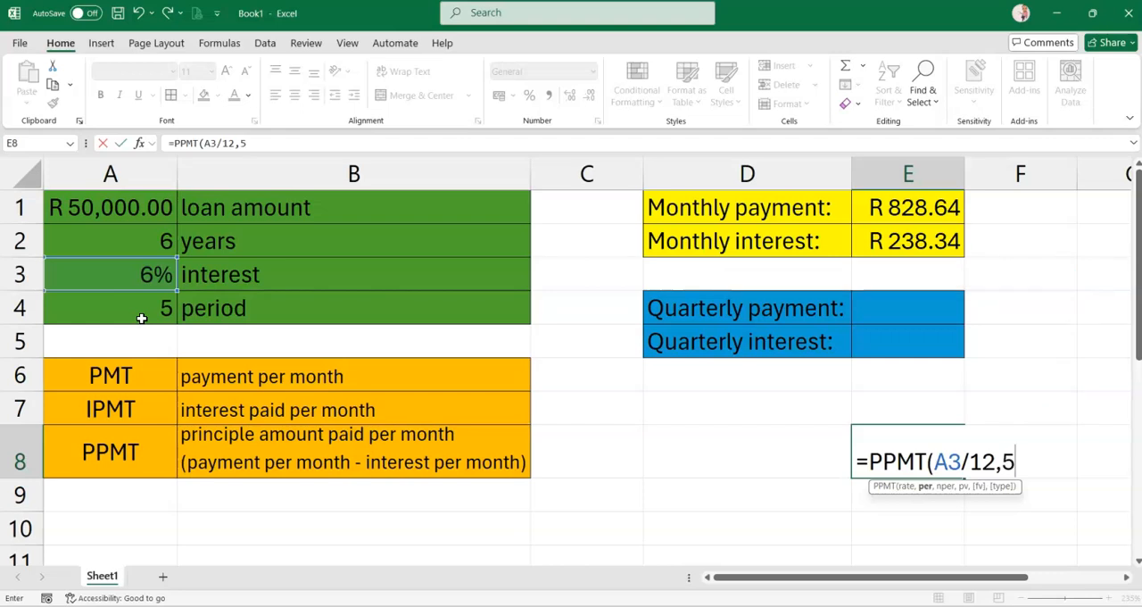
type(",")
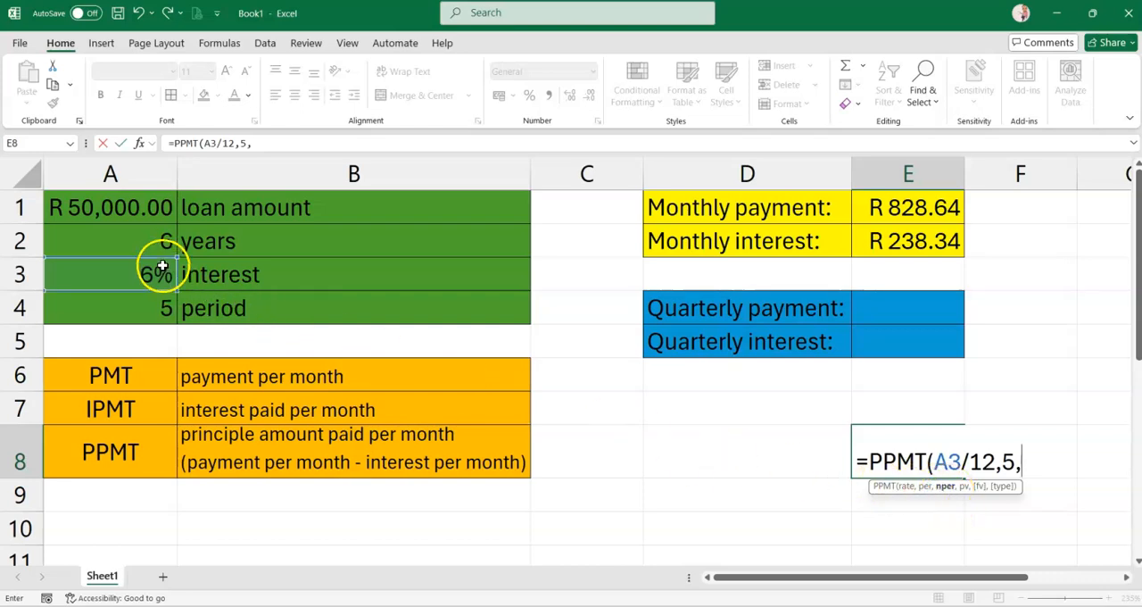
left_click(160, 244)
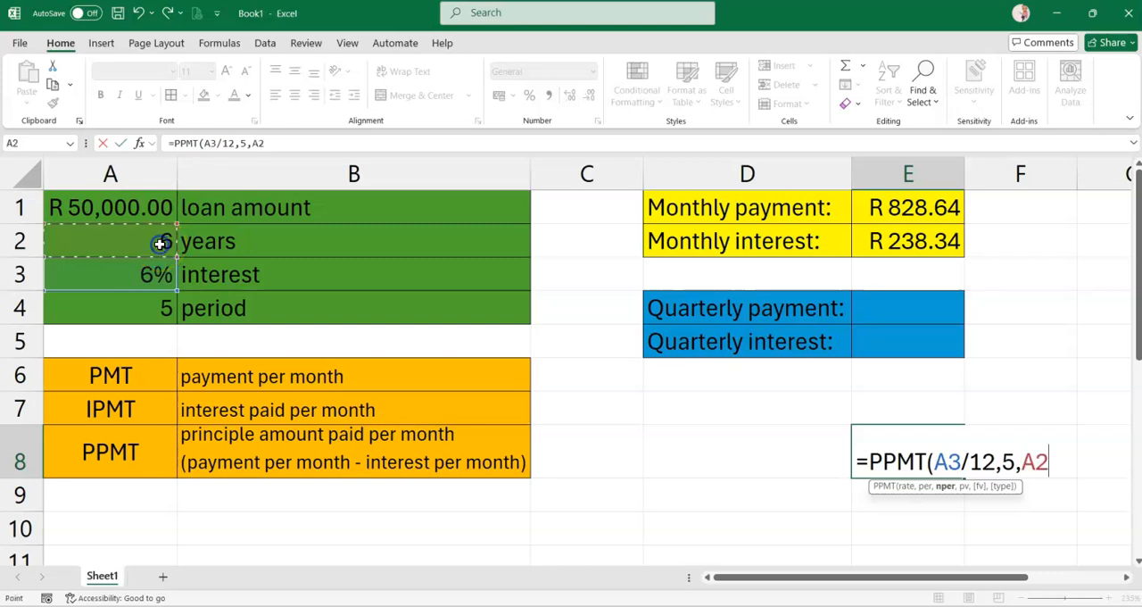
type("*")
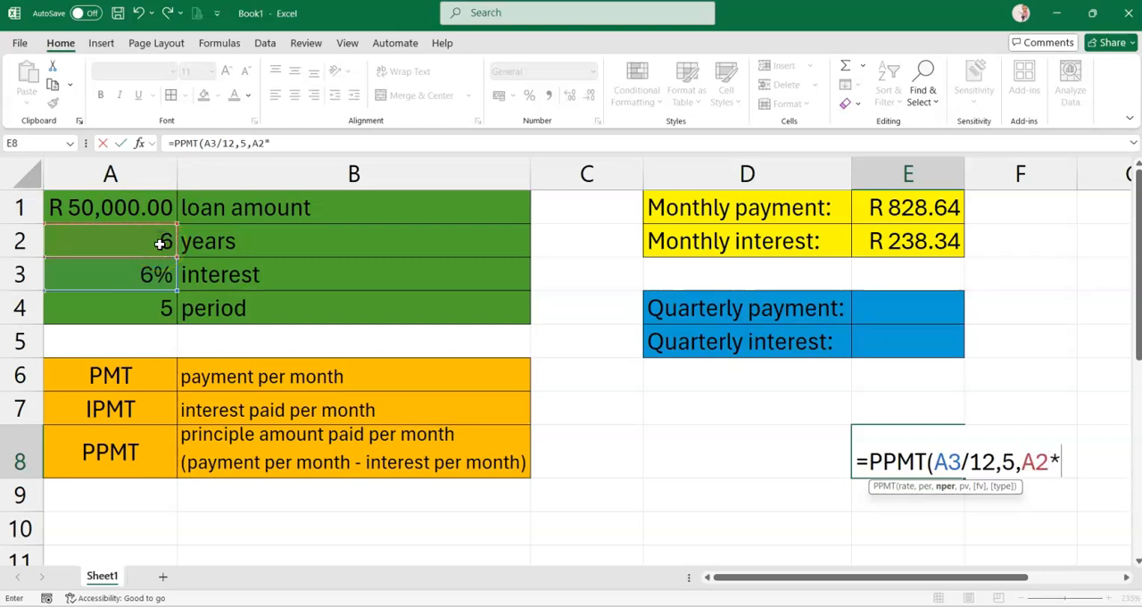
type("12,")
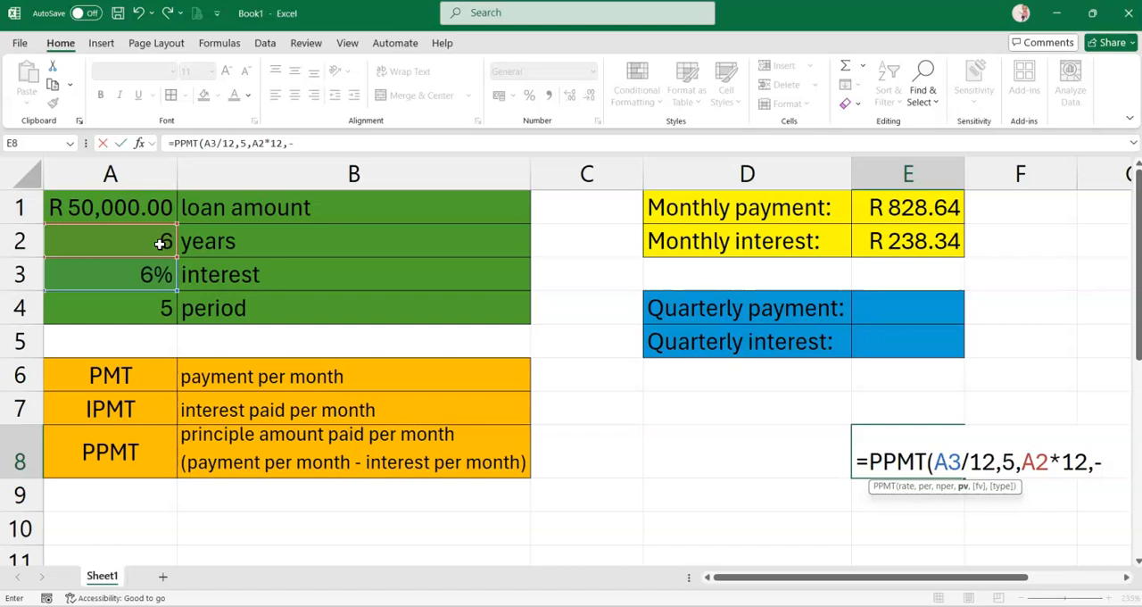
type("-")
left_click(113, 208)
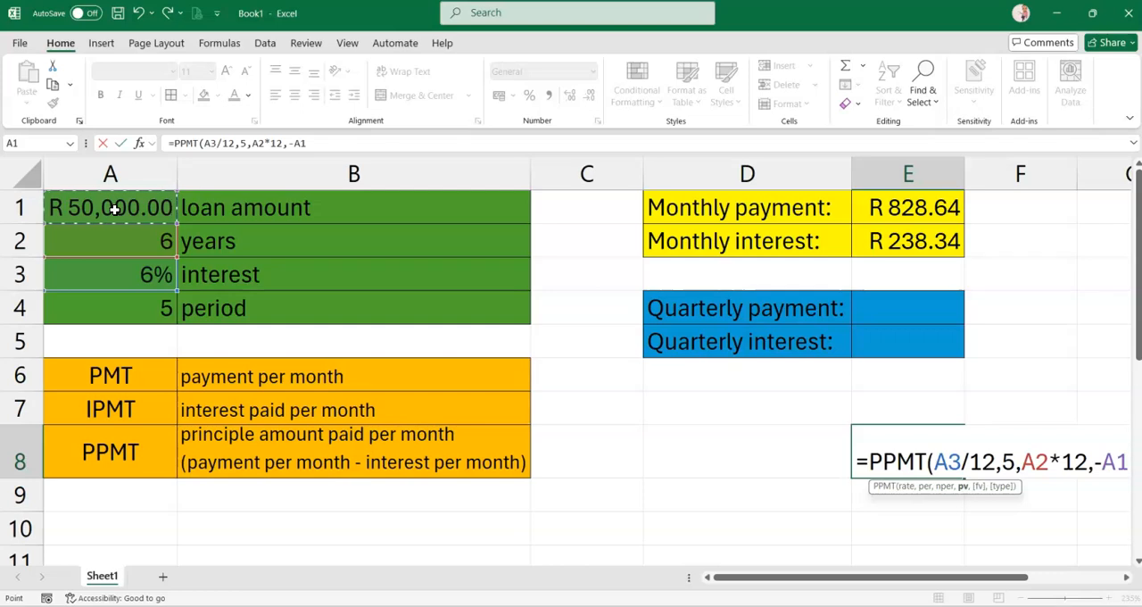
key("Return")
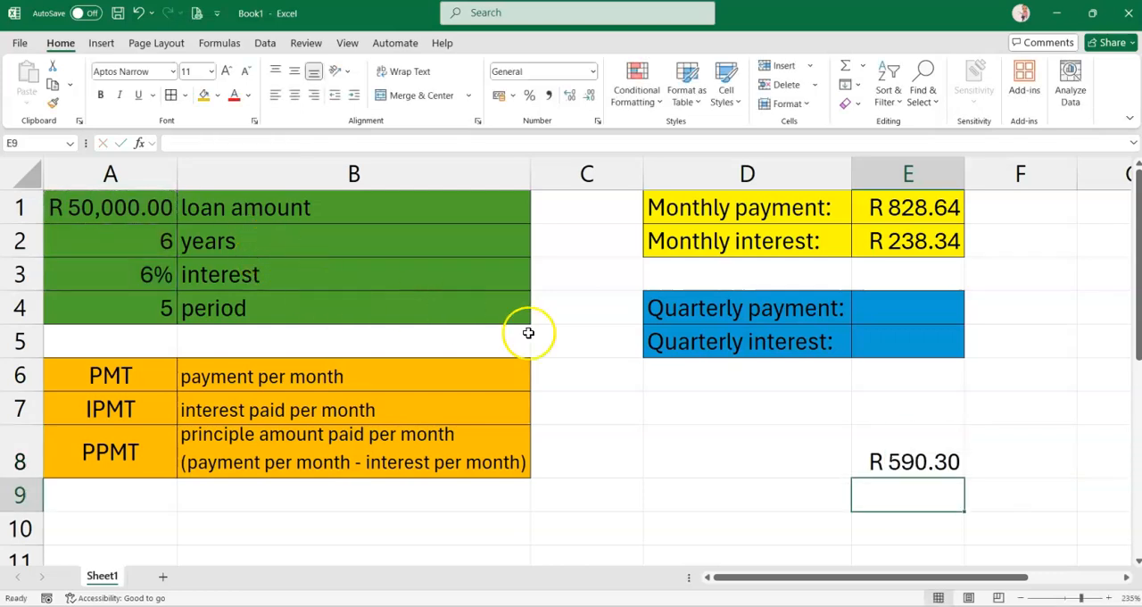
Cross-check the principal amount in D8 by subtracting the monthly interest from the monthly payment with =E1-E2
left_click(910, 469)
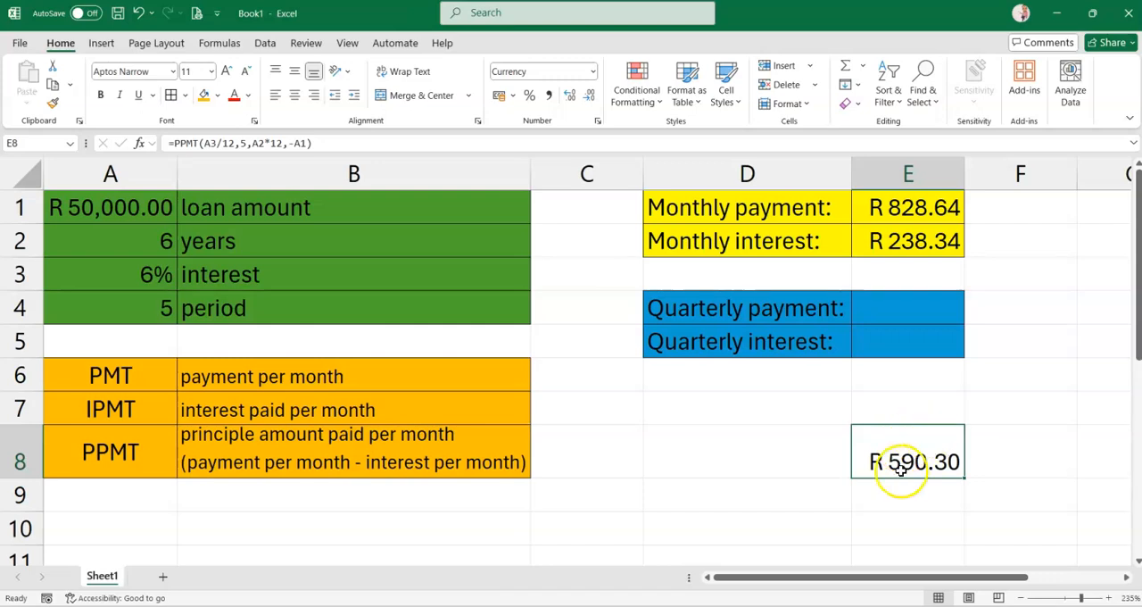
left_click(681, 455)
double_click(681, 454)
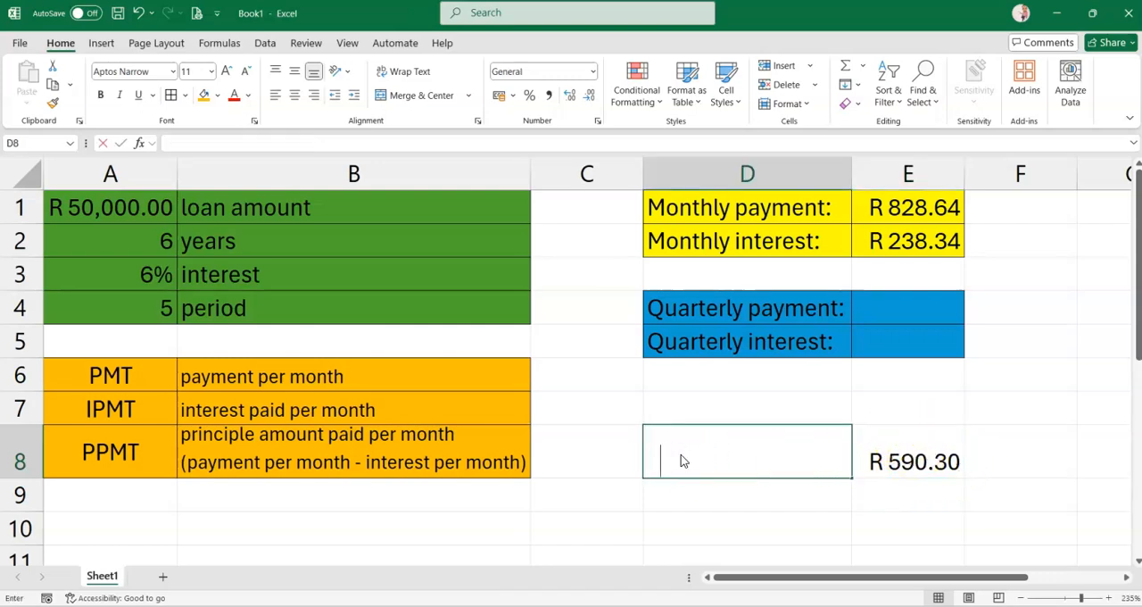
type("=")
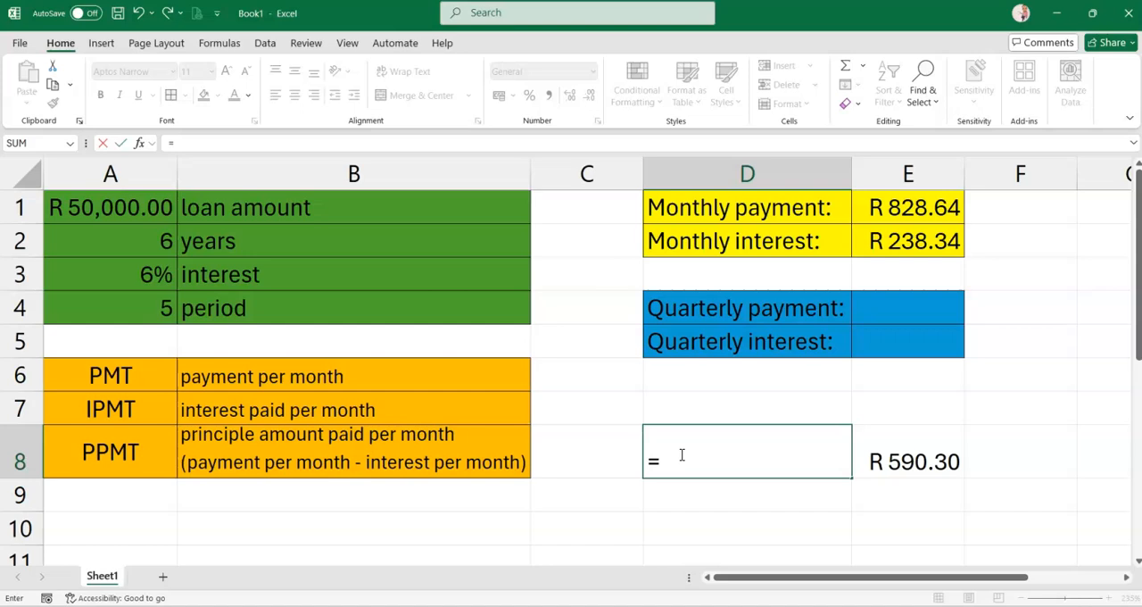
left_click(915, 208)
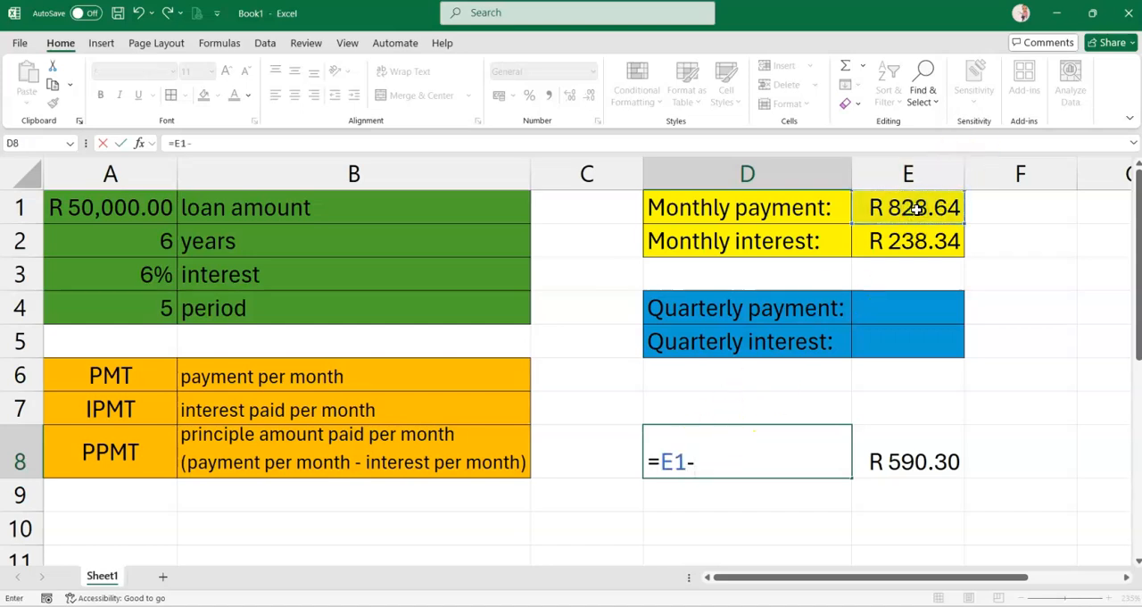
left_click(921, 241)
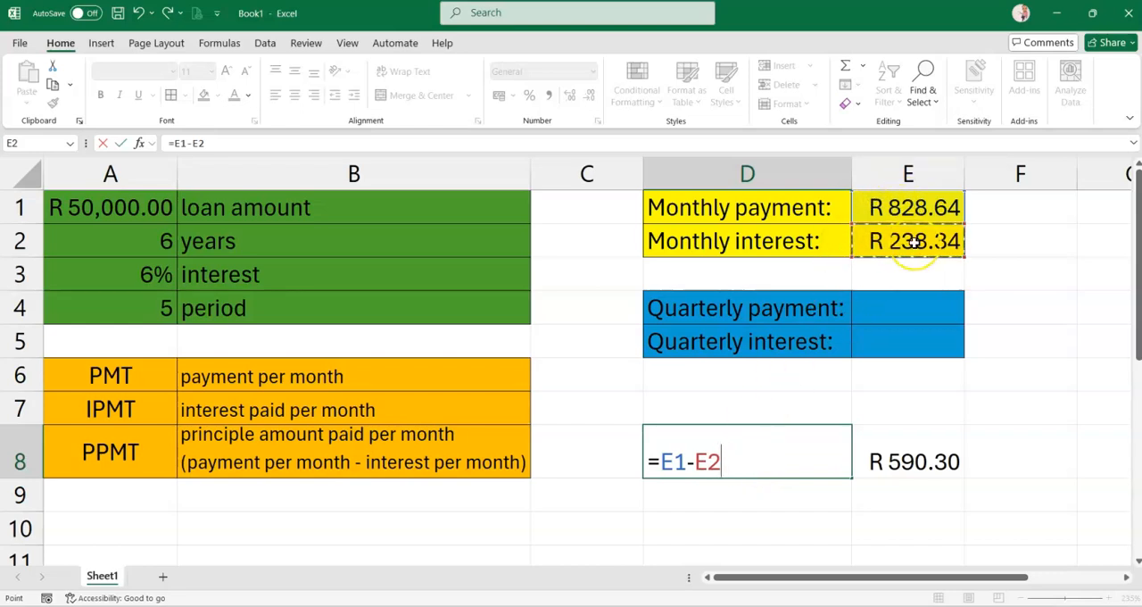
key("Return")
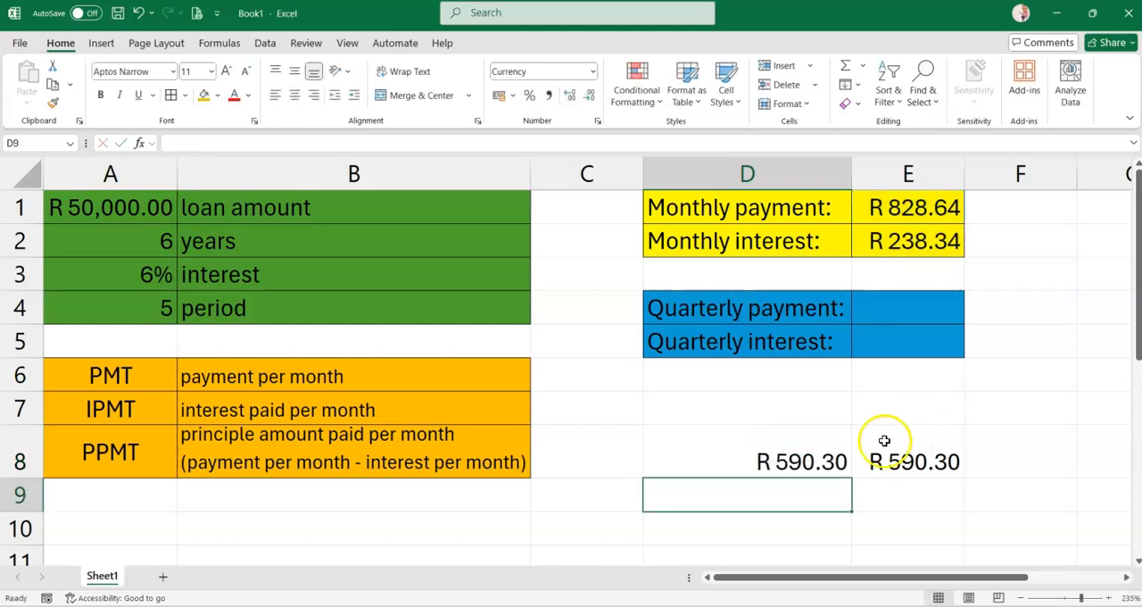
Clear the check formula from D8 and fill the principal amount cell E8 with orange
left_click_drag(758, 461, 913, 461)
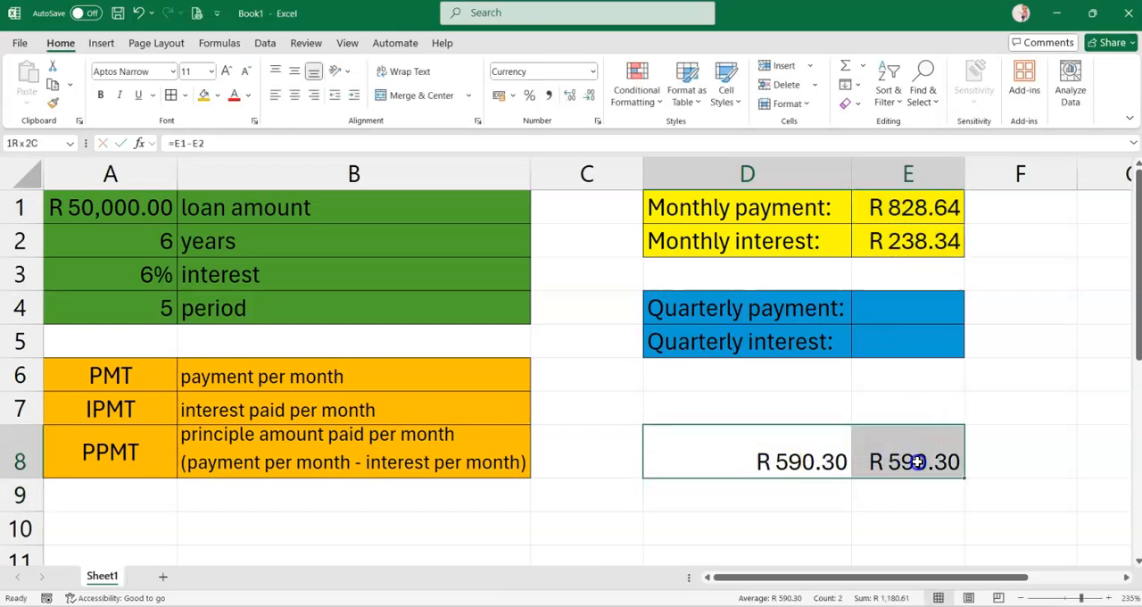
left_click(783, 533)
left_click(773, 459)
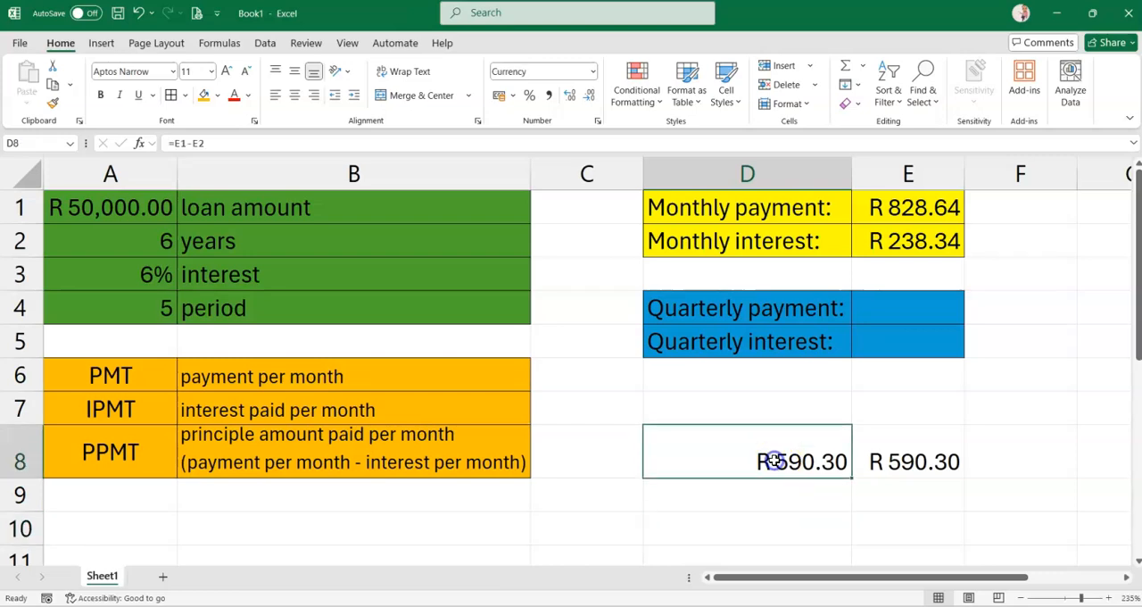
key("Delete")
left_click(900, 459)
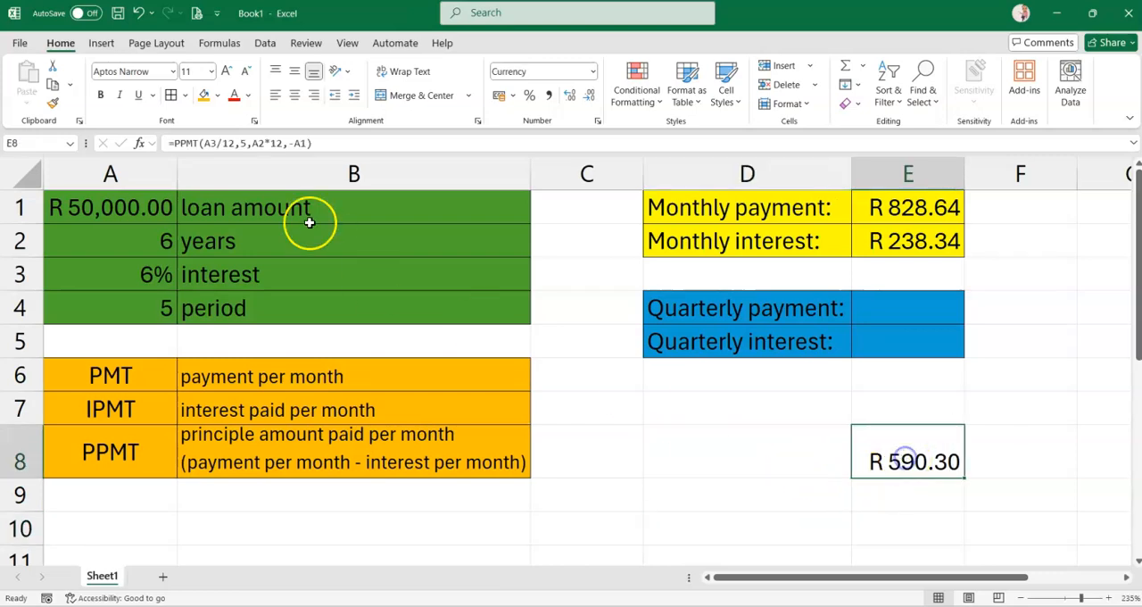
left_click(205, 96)
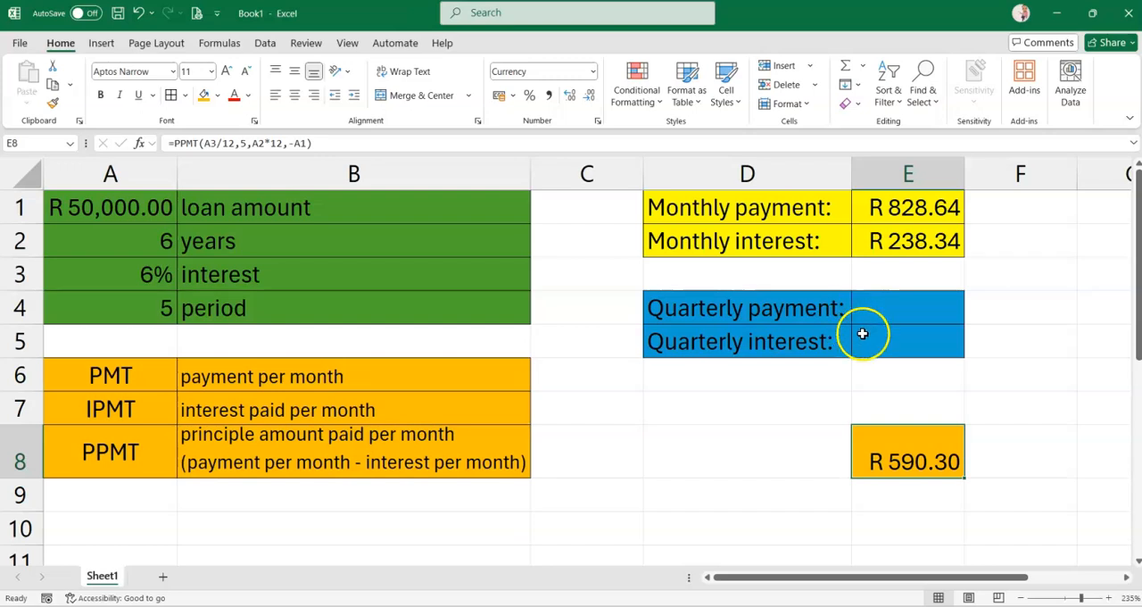
Calculate the quarterly payment in E4 with the formula =PMT(A3/4,A2*4,-A1)
left_click(881, 307)
type("=")
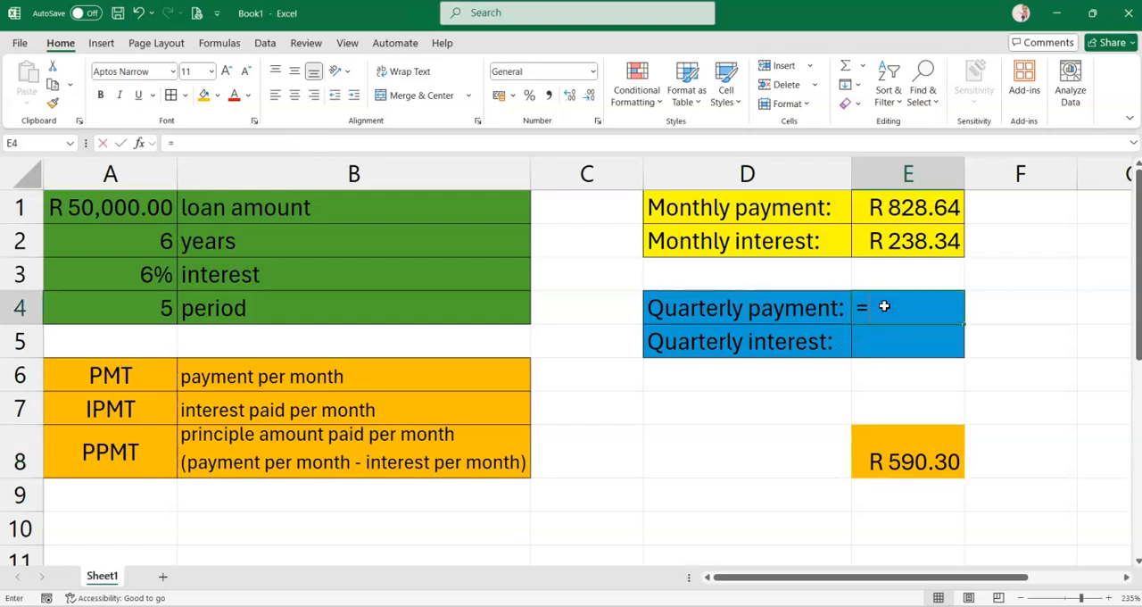
type("PMT(")
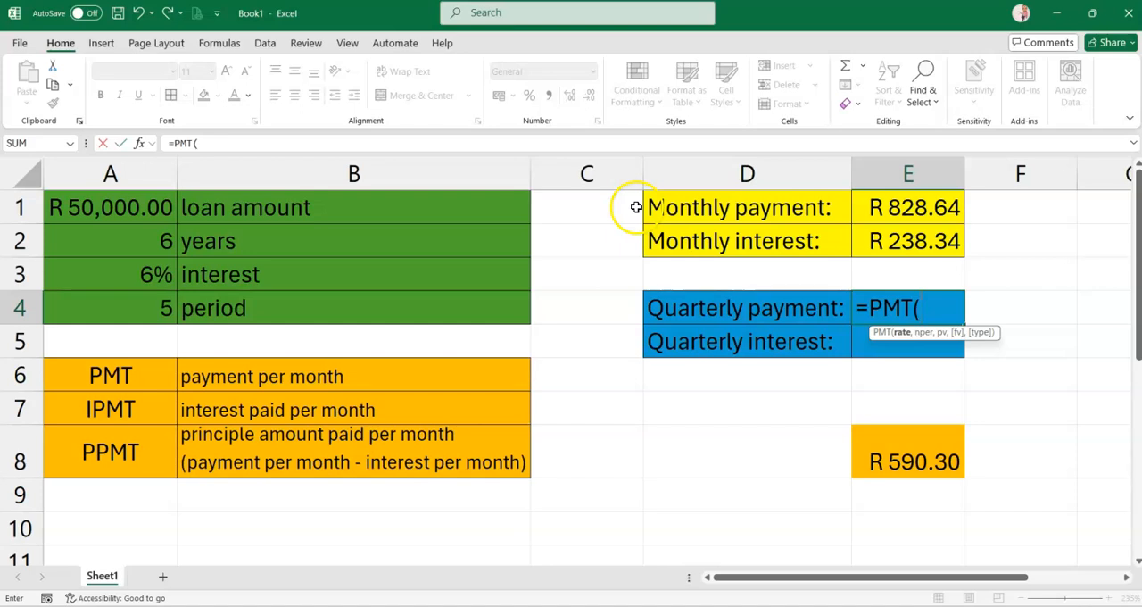
left_click(125, 274)
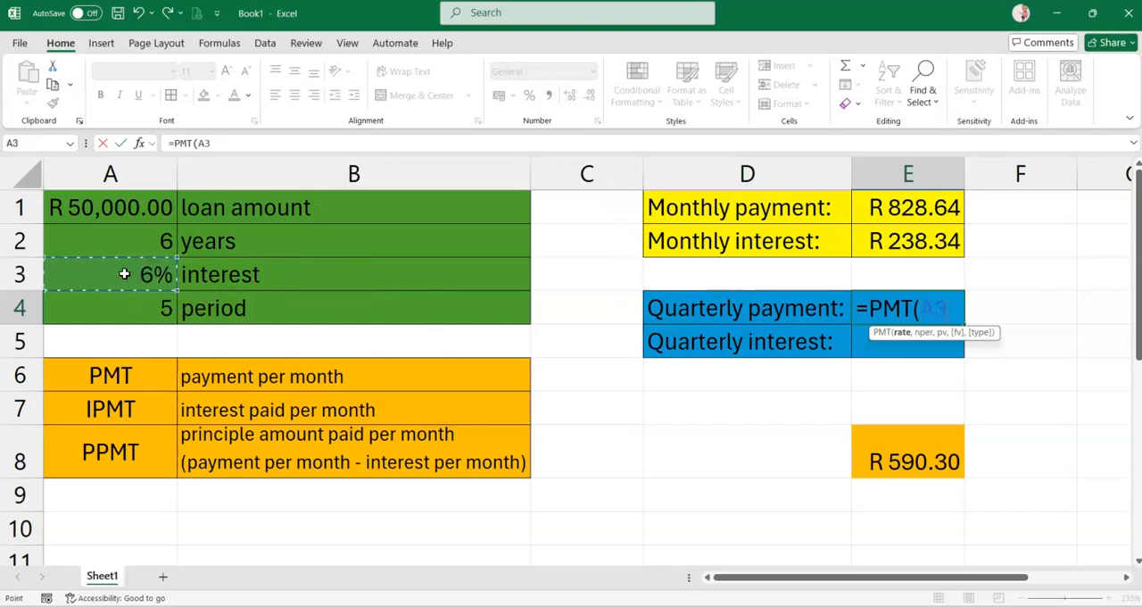
type("/")
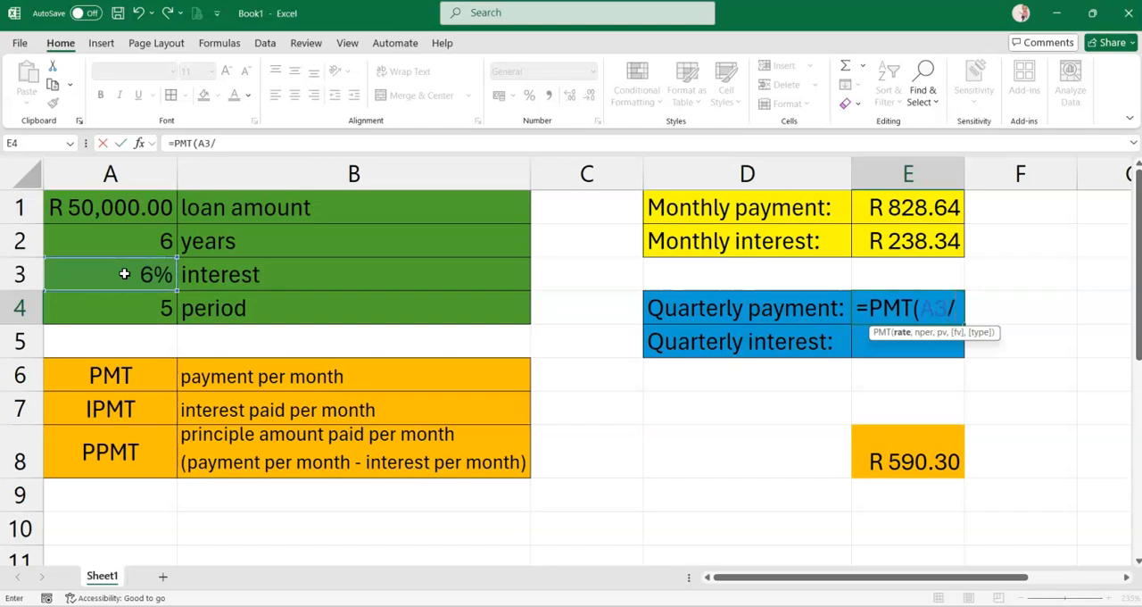
type("4,")
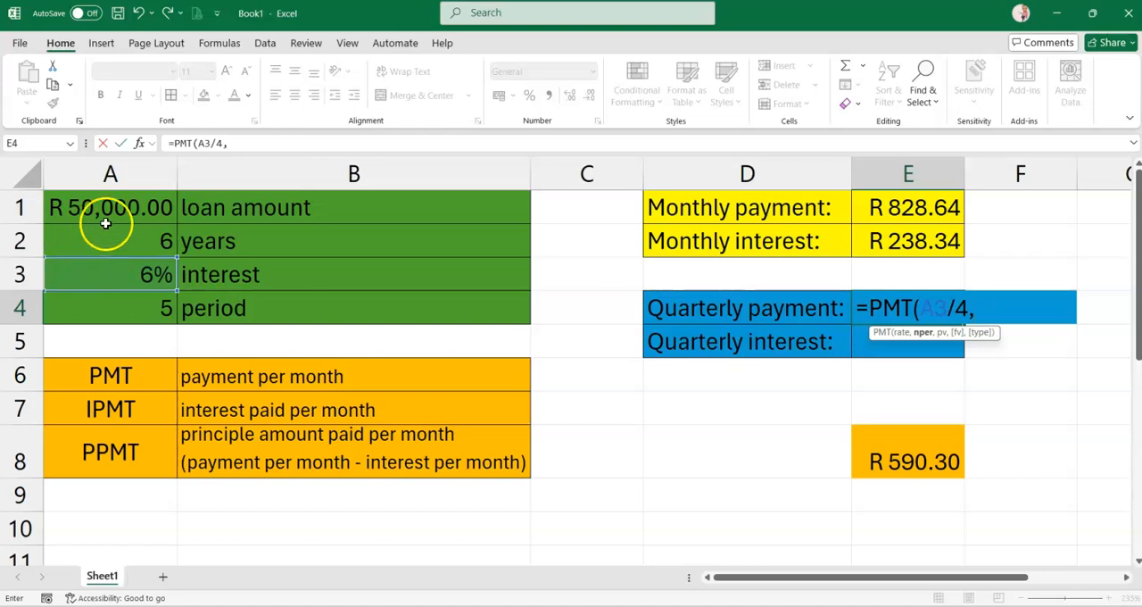
left_click(121, 241)
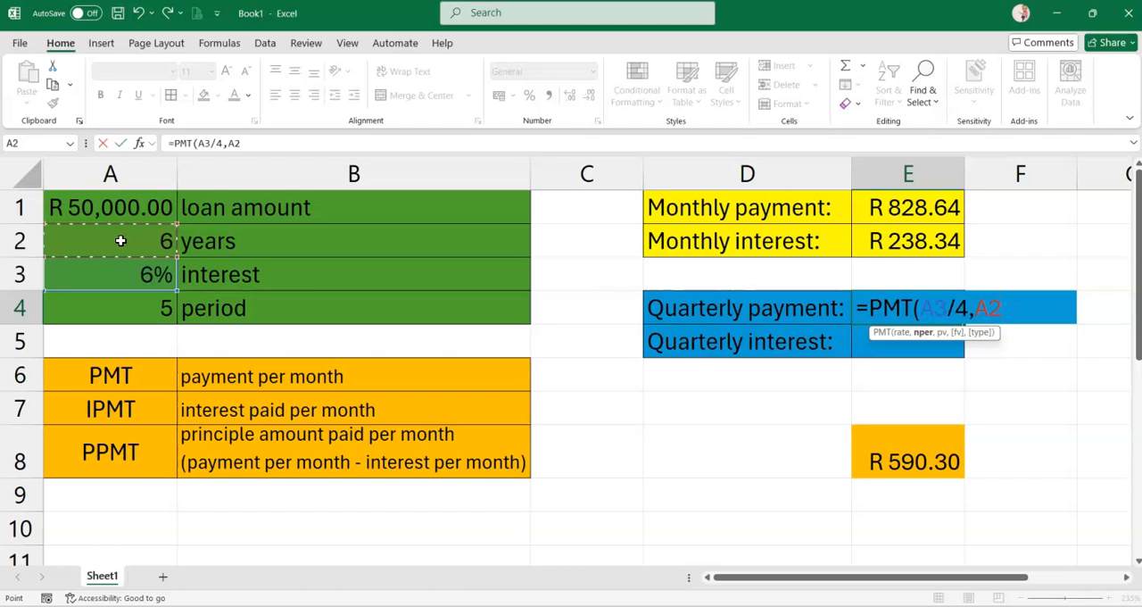
type("*")
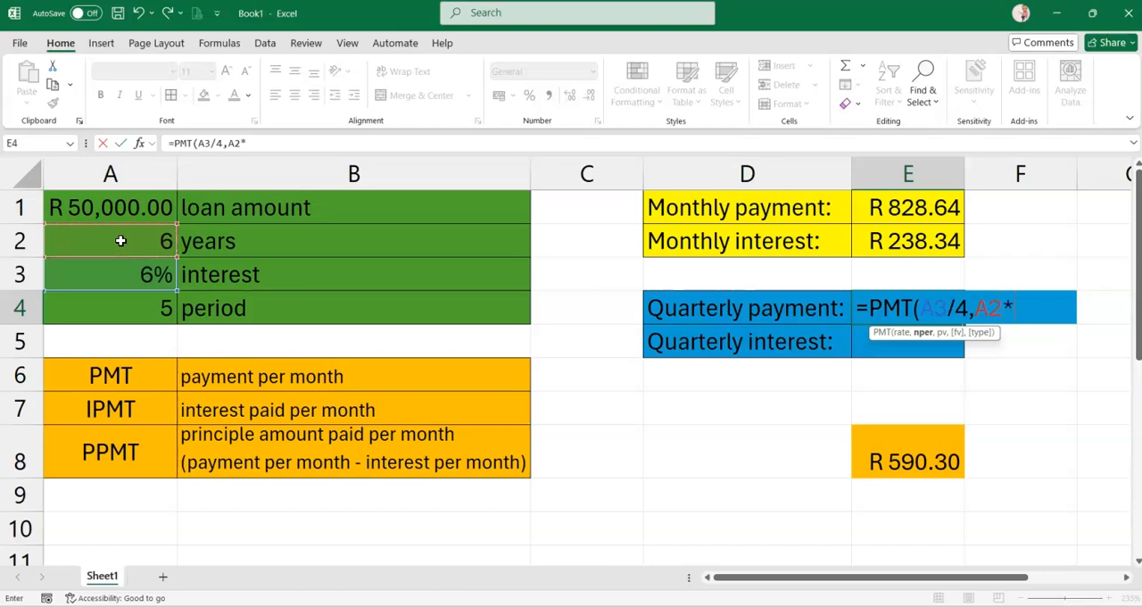
type("4,-")
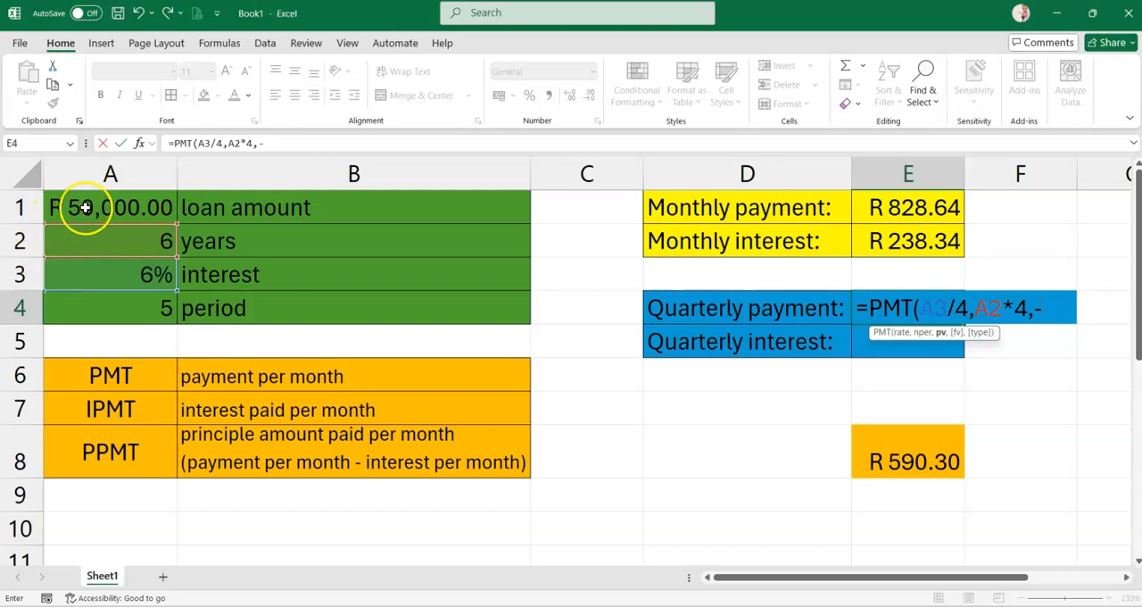
left_click(115, 211)
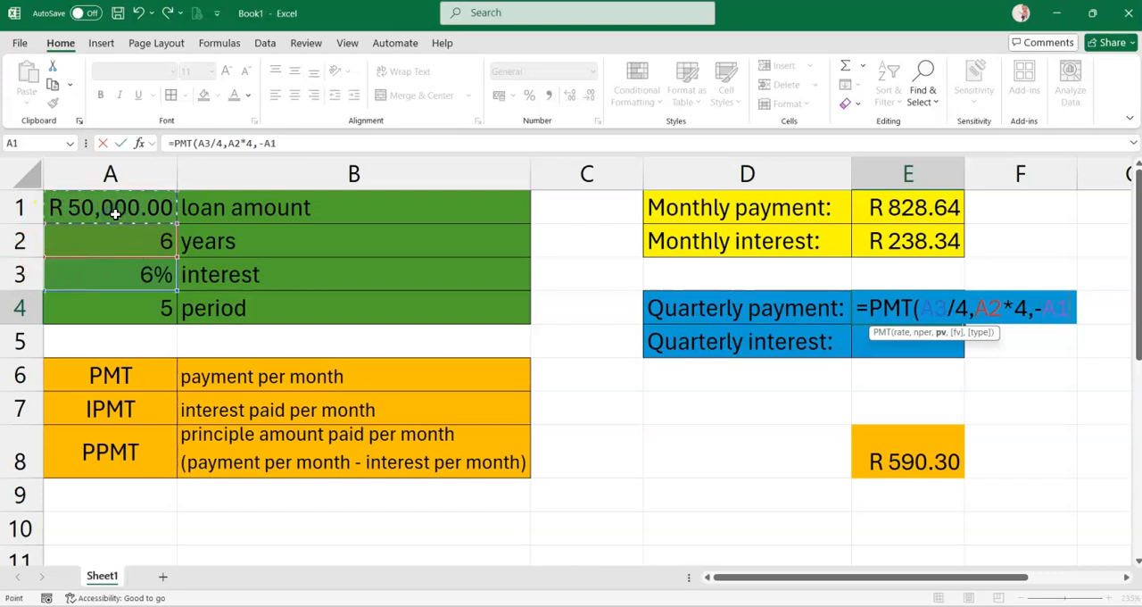
key("Return")
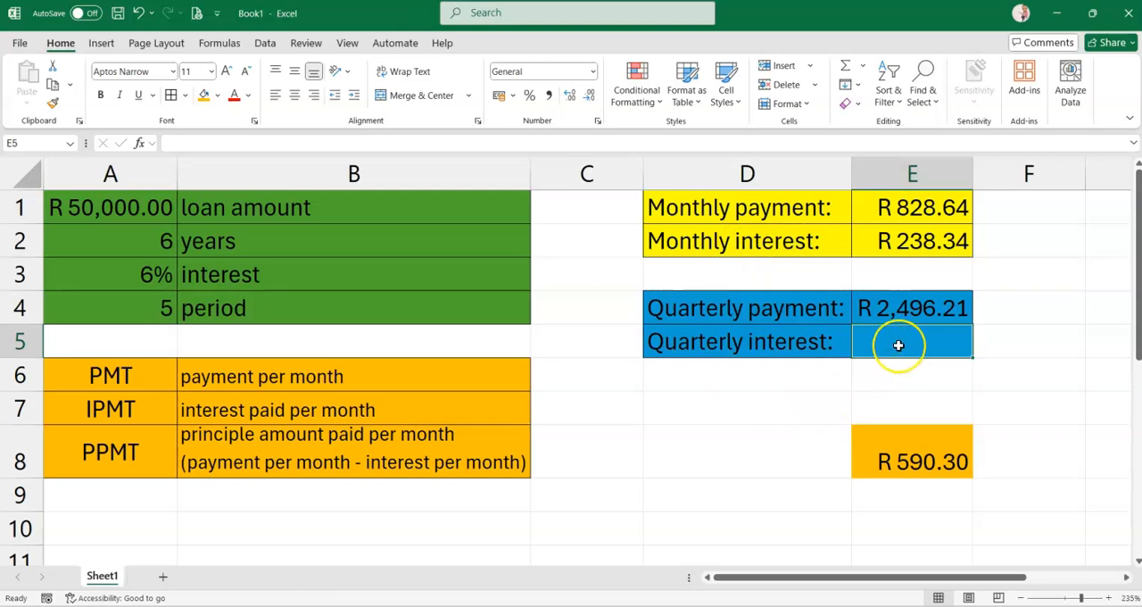
Calculate the quarterly interest in E5 with the formula =IPMT(A3/4,5,A2*4,-A1), entering the period as the number 5
type("=IPMT(")
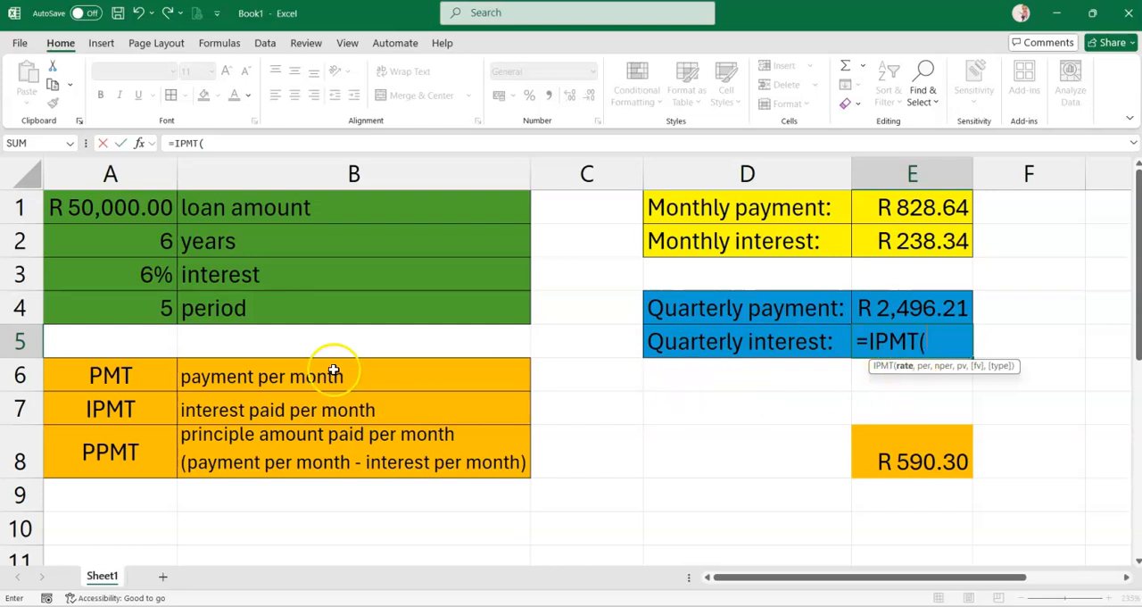
left_click(153, 278)
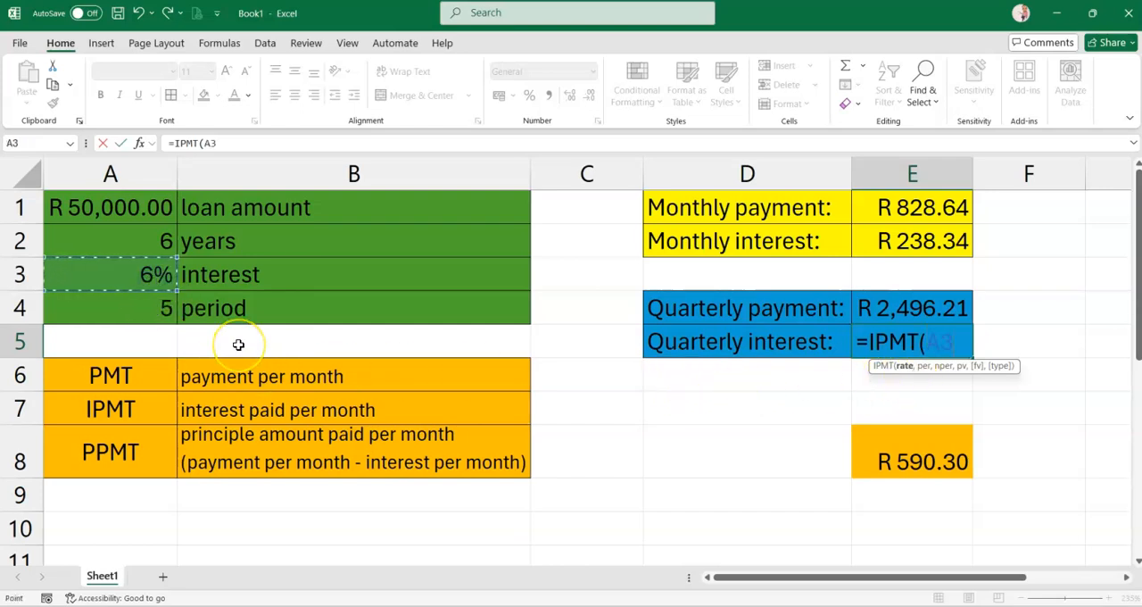
type("/")
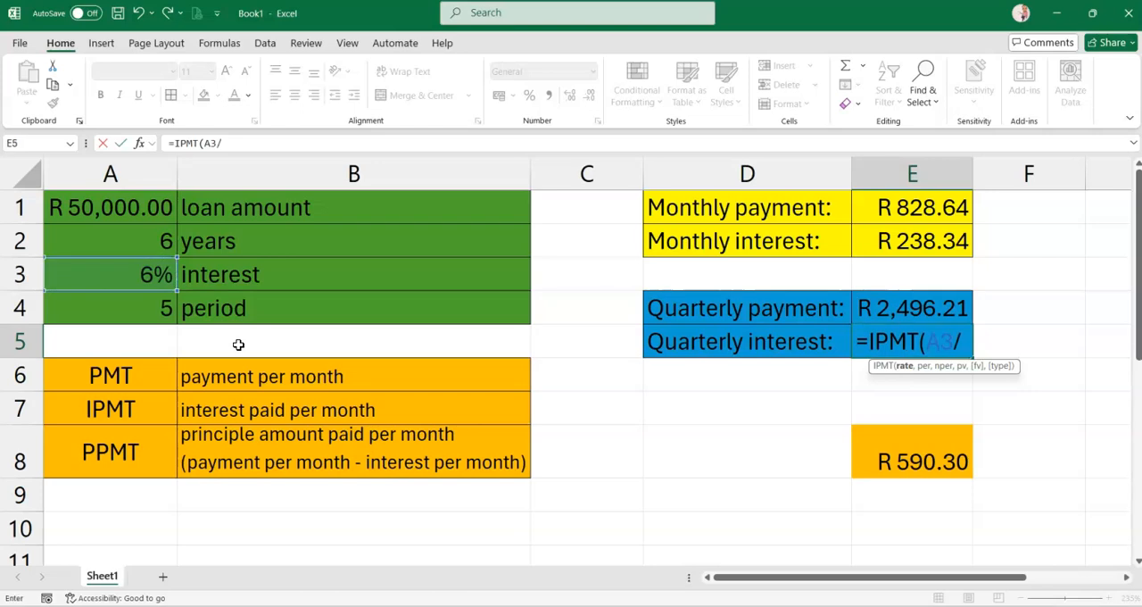
type("4,")
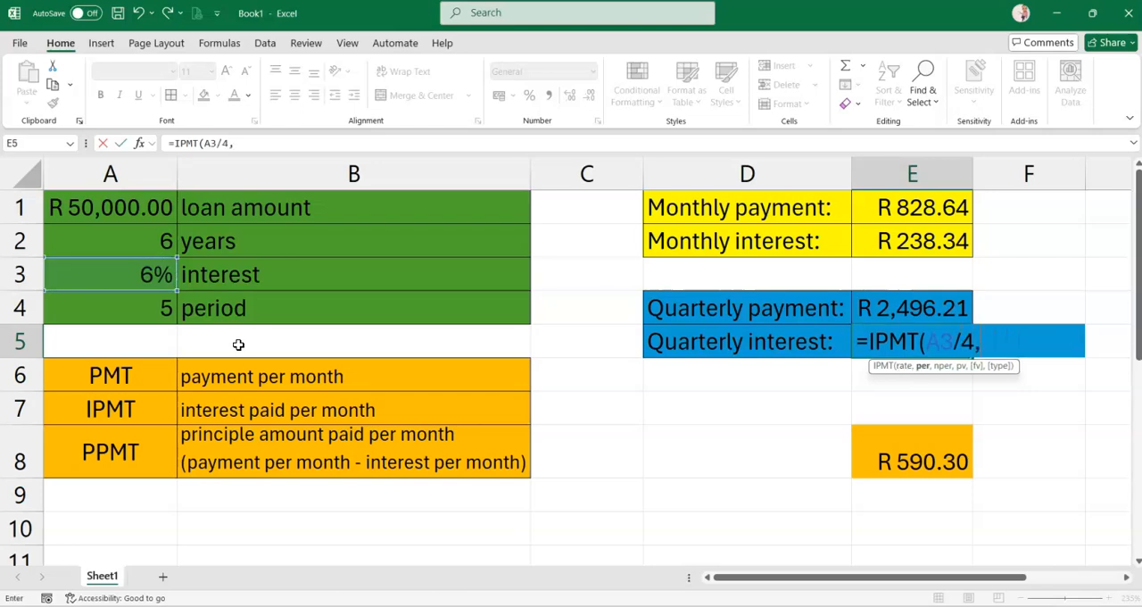
left_click(148, 313)
key("BackSpace")
key("BackSpace")
type("5,")
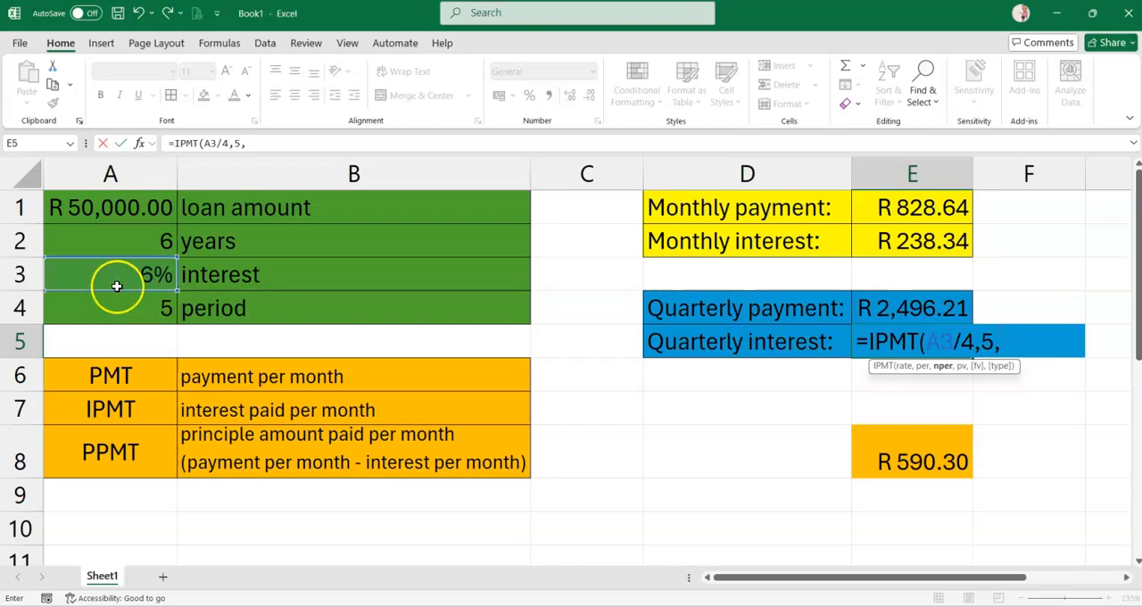
left_click(142, 238)
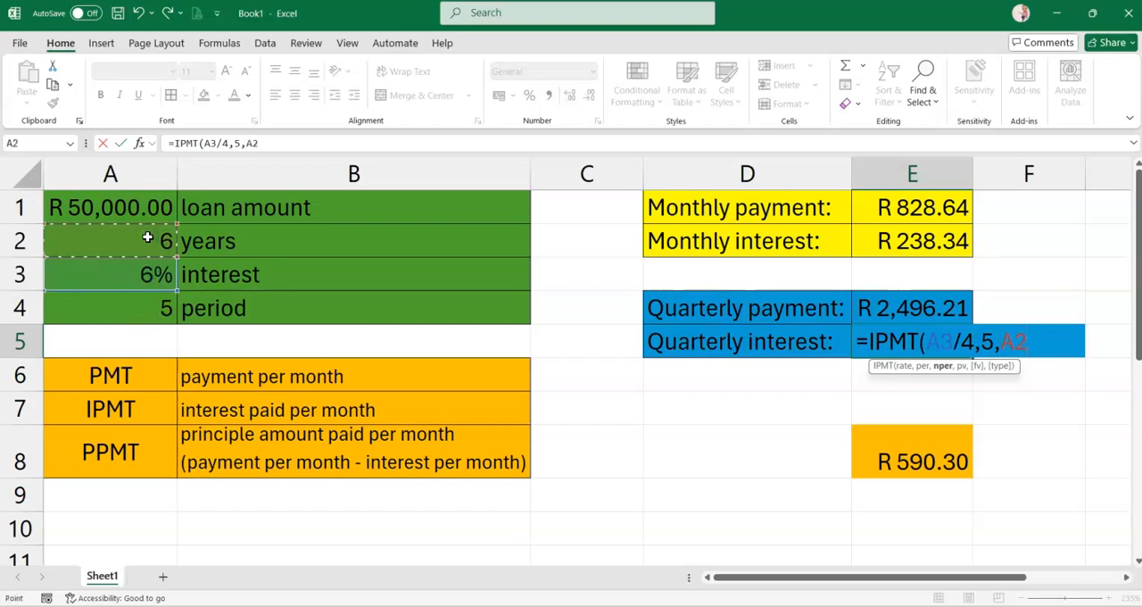
type("*")
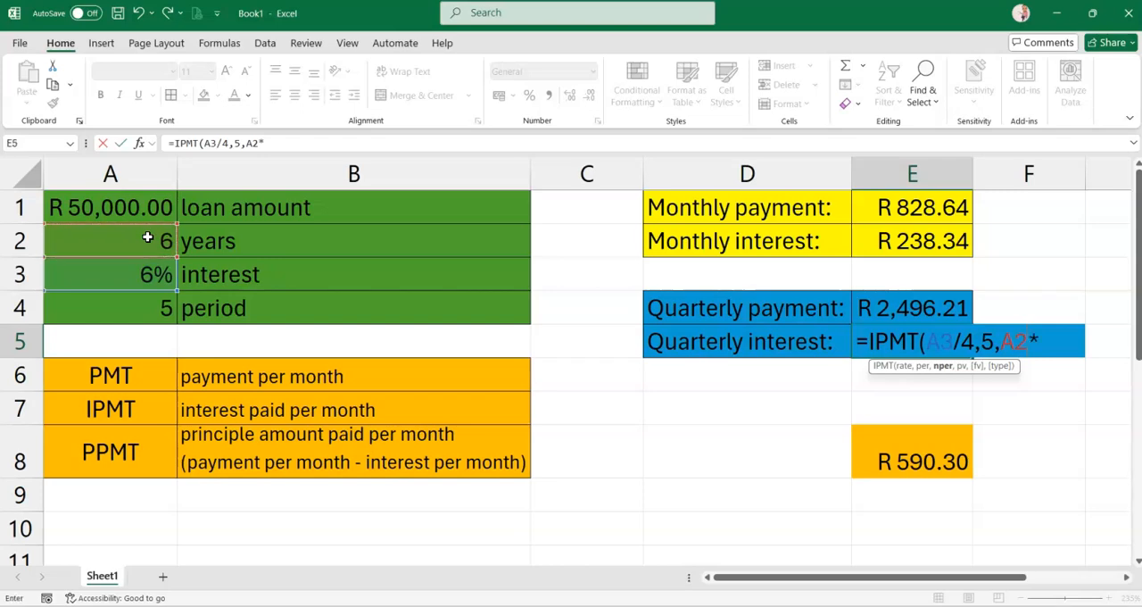
type("4,-")
left_click(115, 208)
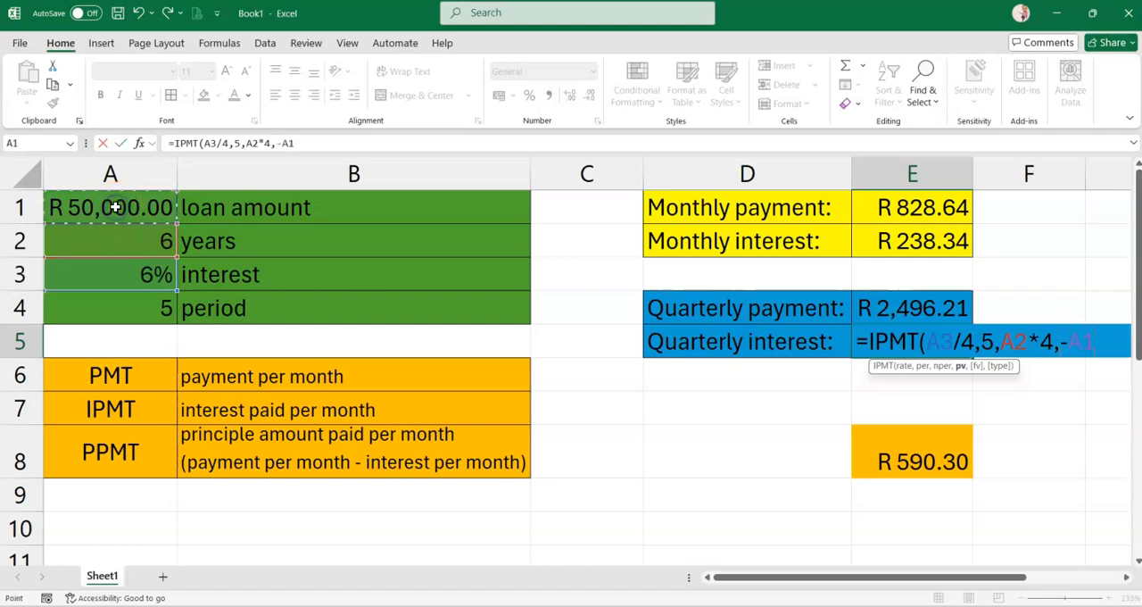
key("Return")
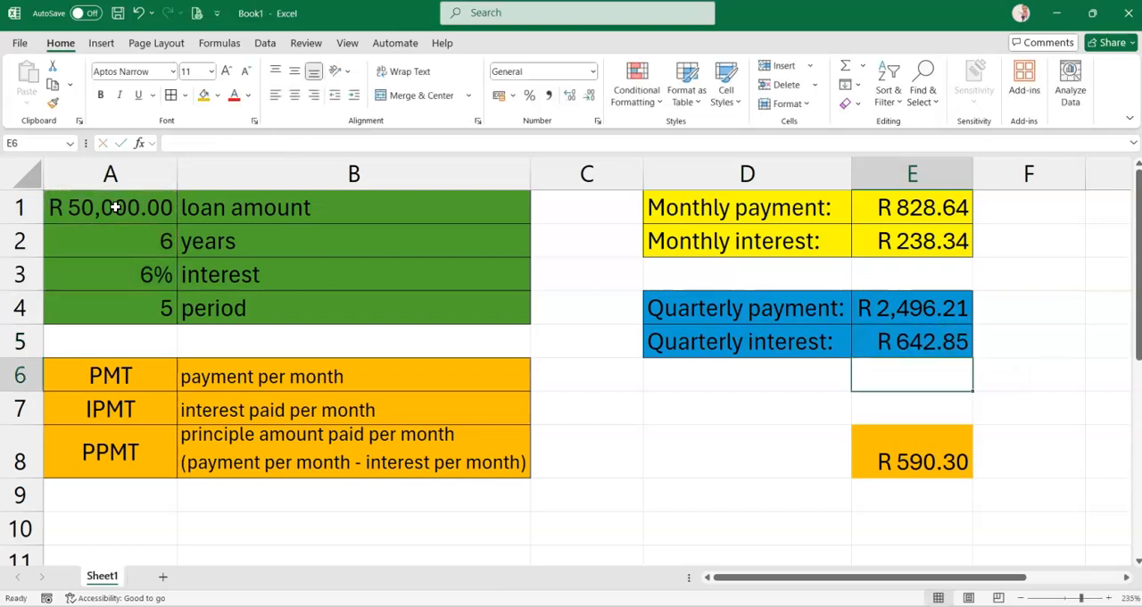